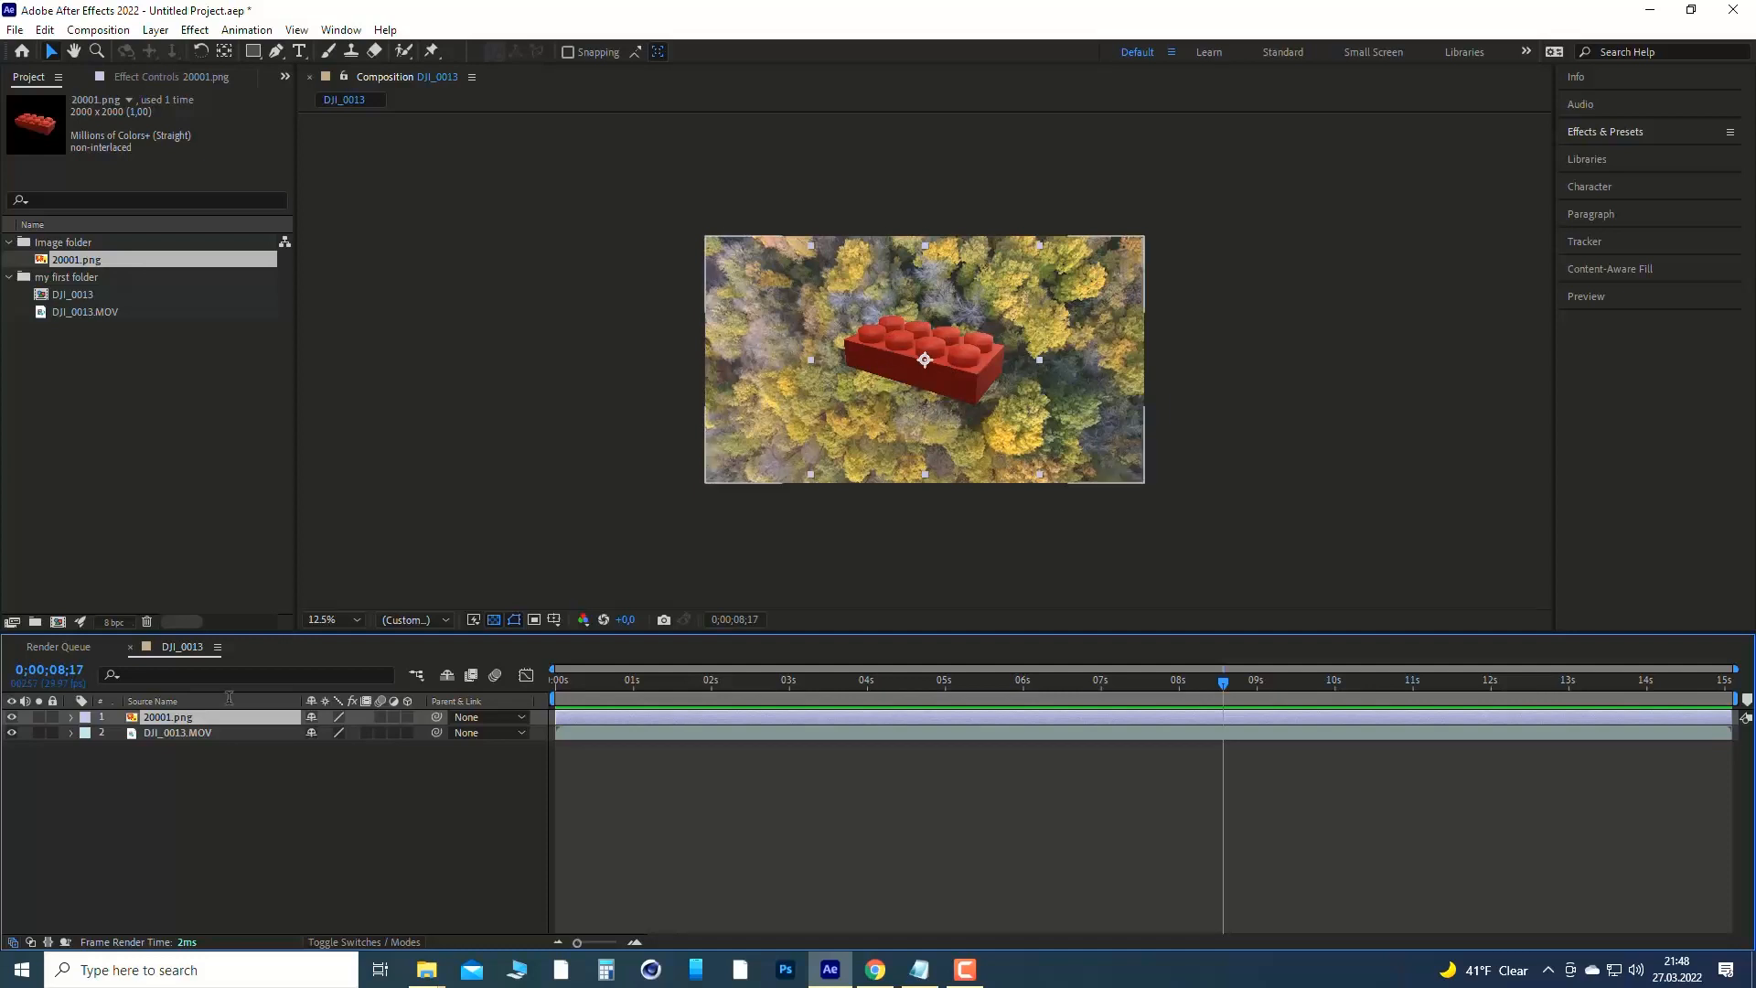
Reveal the transform properties of the 20001.png layer and try shifting its anchor point to 1001, 491, undoing the vertical change.
click(70, 717)
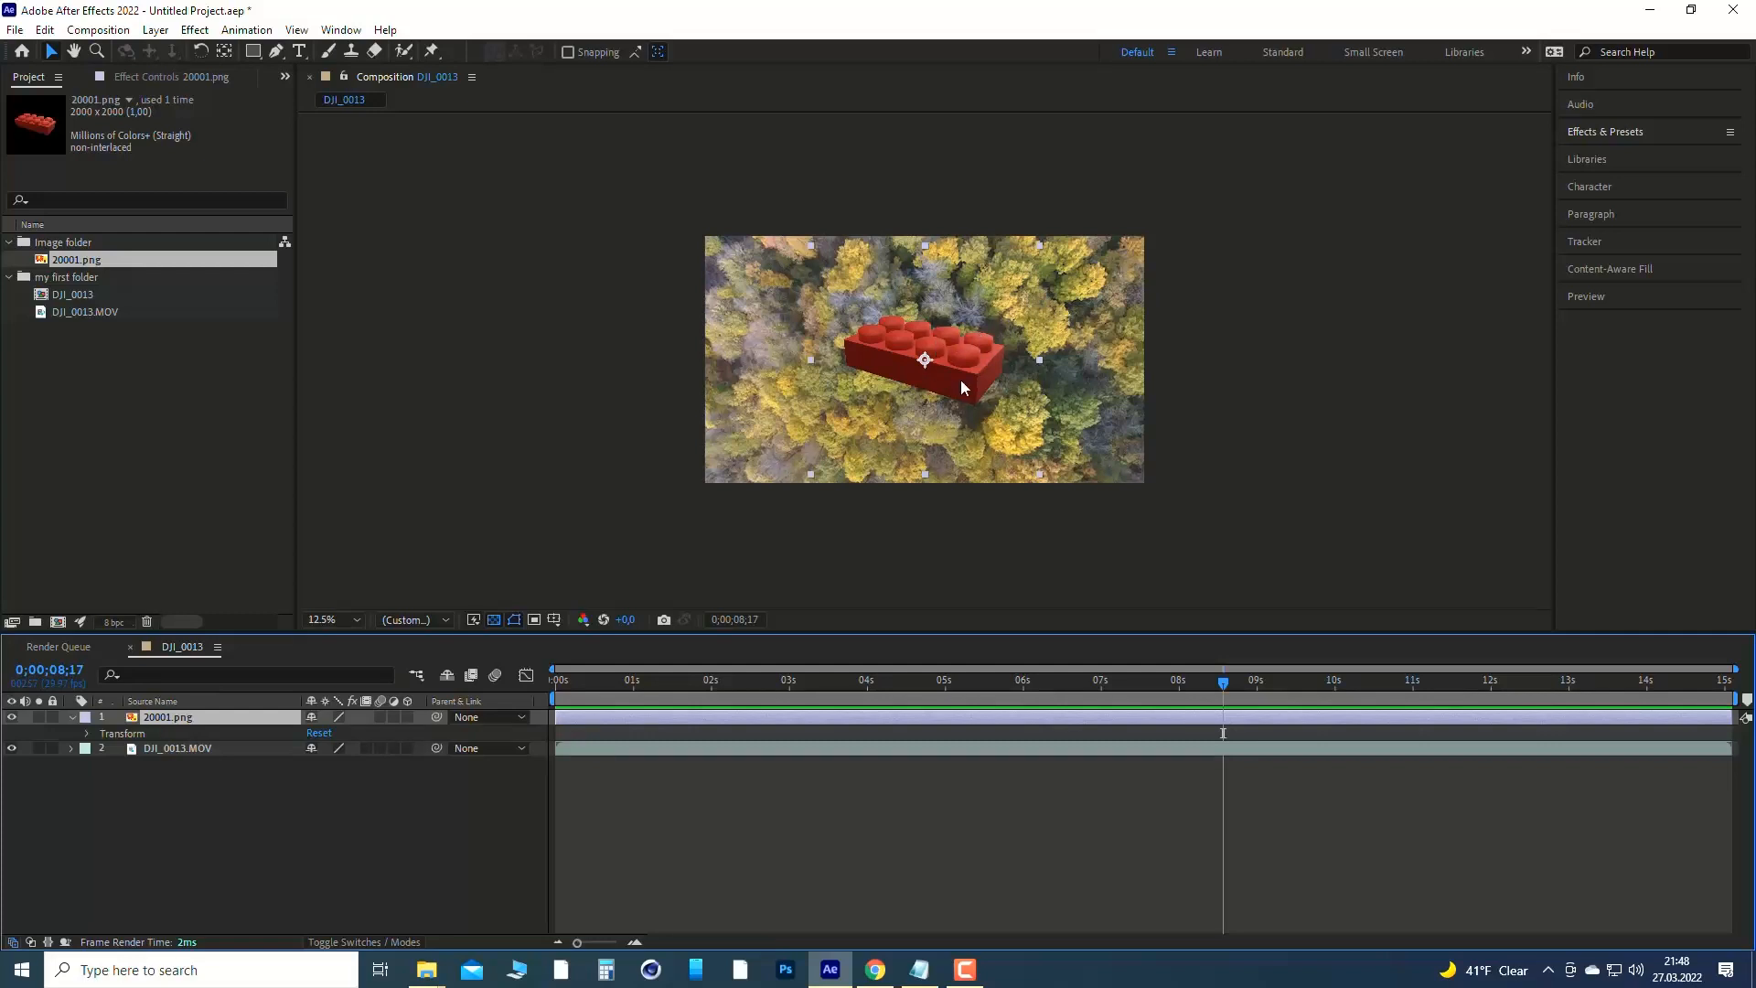
click(87, 734)
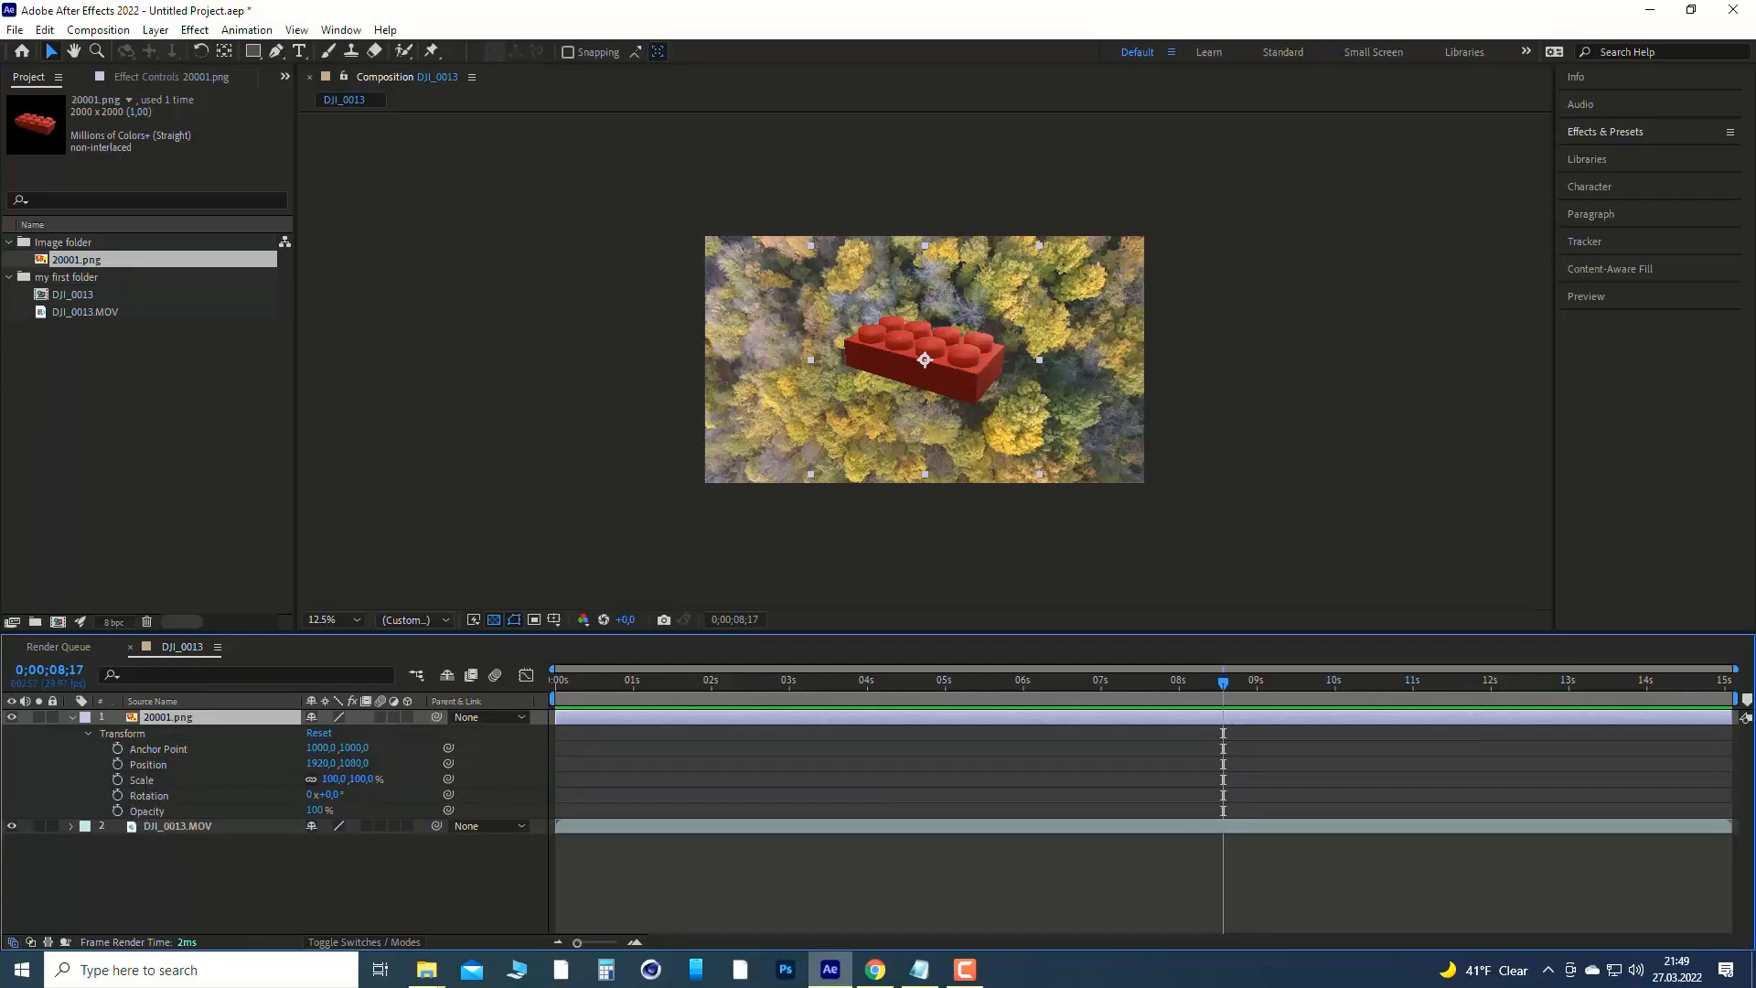
click(158, 748)
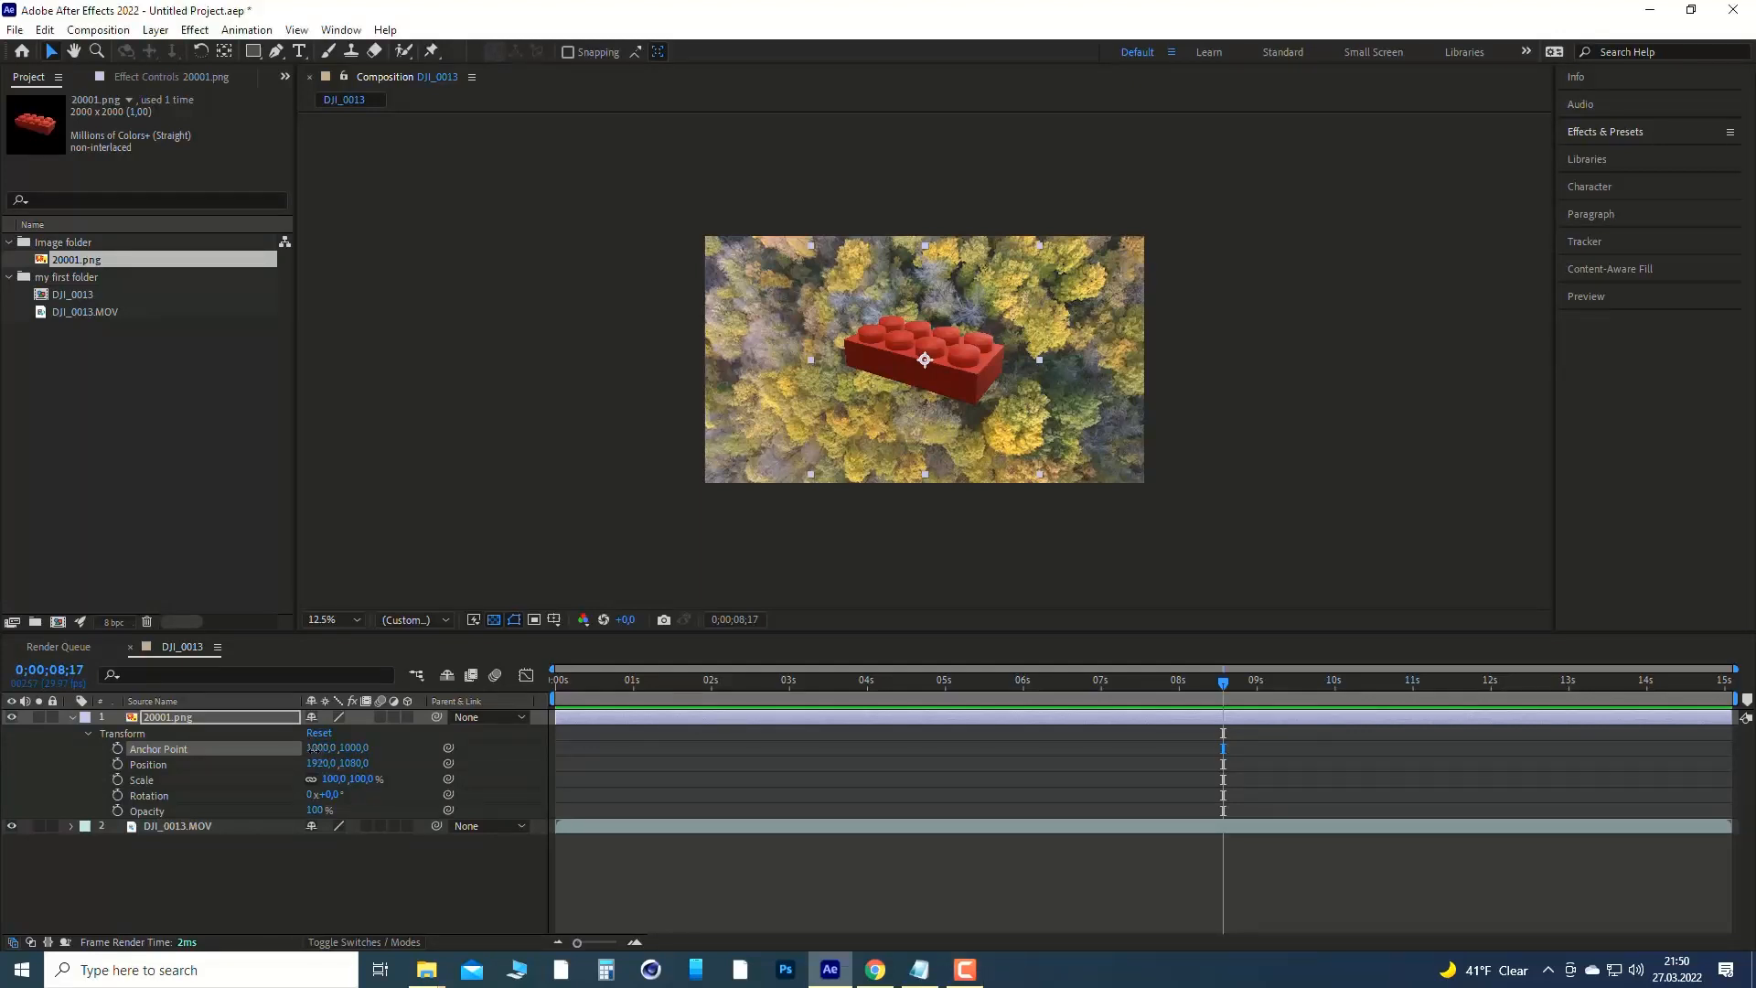
mouse_move(317, 748)
mouse_down()
mouse_move(376, 750)
mouse_move(219, 724)
mouse_move(1281, 718)
mouse_move(43, 717)
mouse_move(512, 745)
mouse_move(11, 738)
mouse_move(364, 750)
mouse_move(294, 743)
mouse_move(314, 729)
mouse_up()
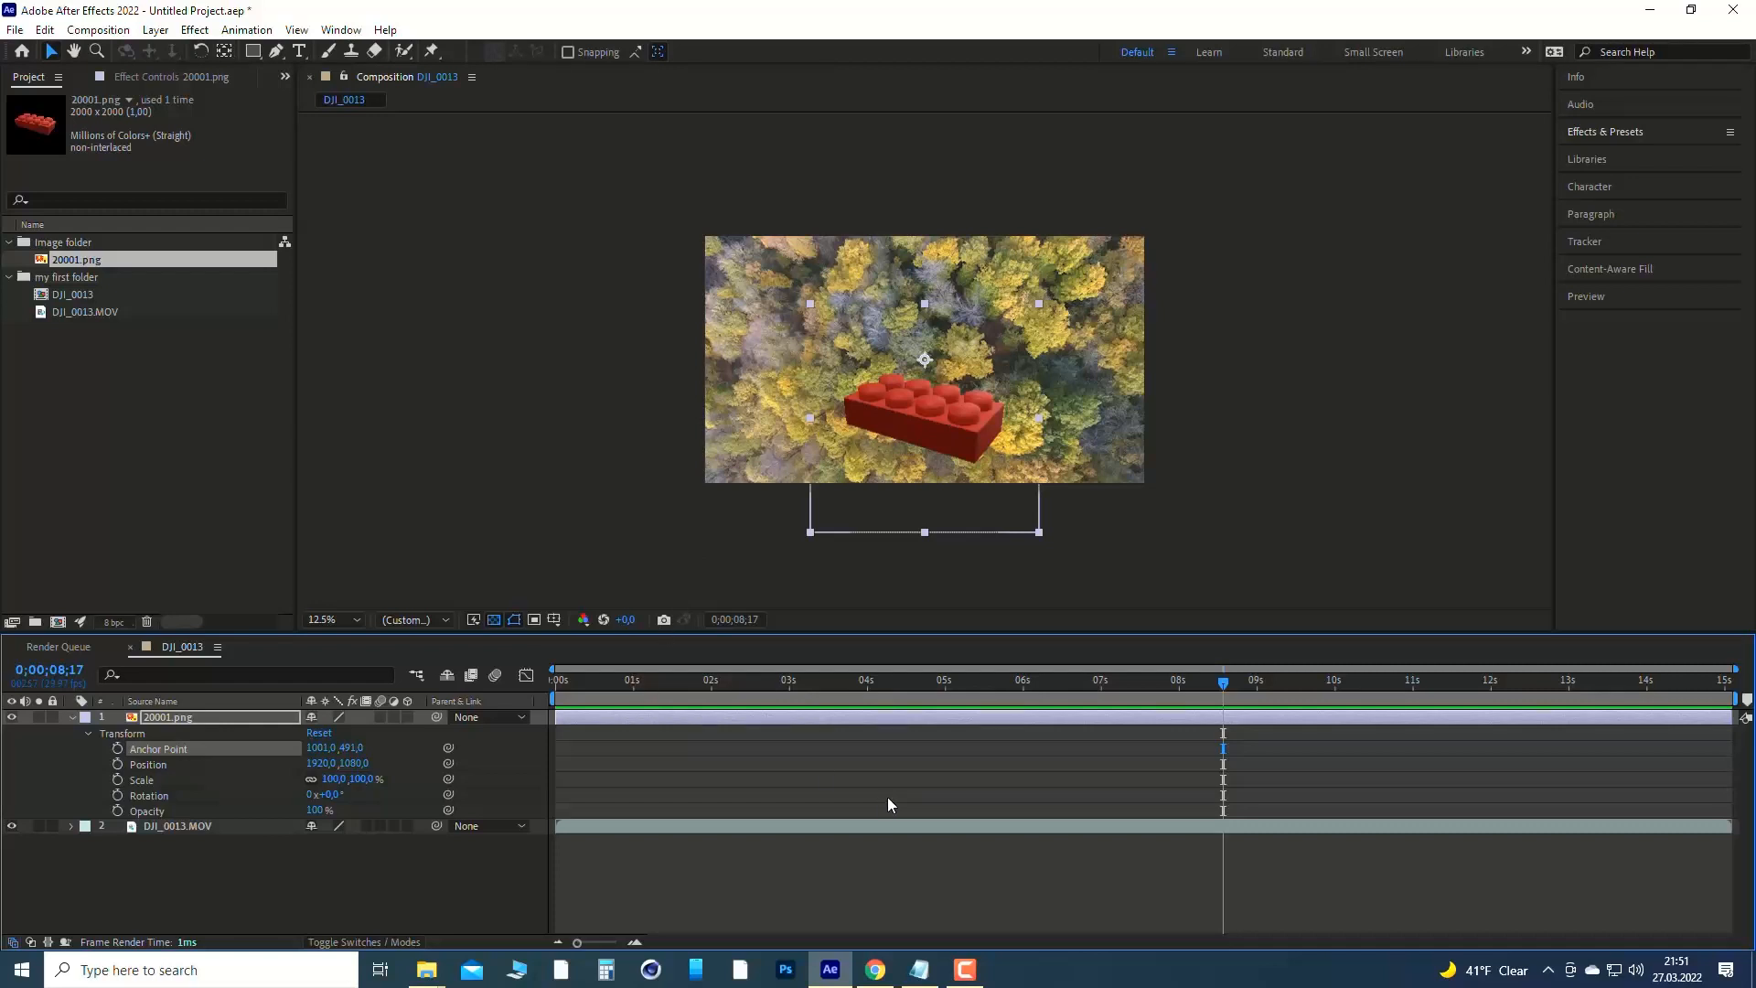
key(ctrl+z)
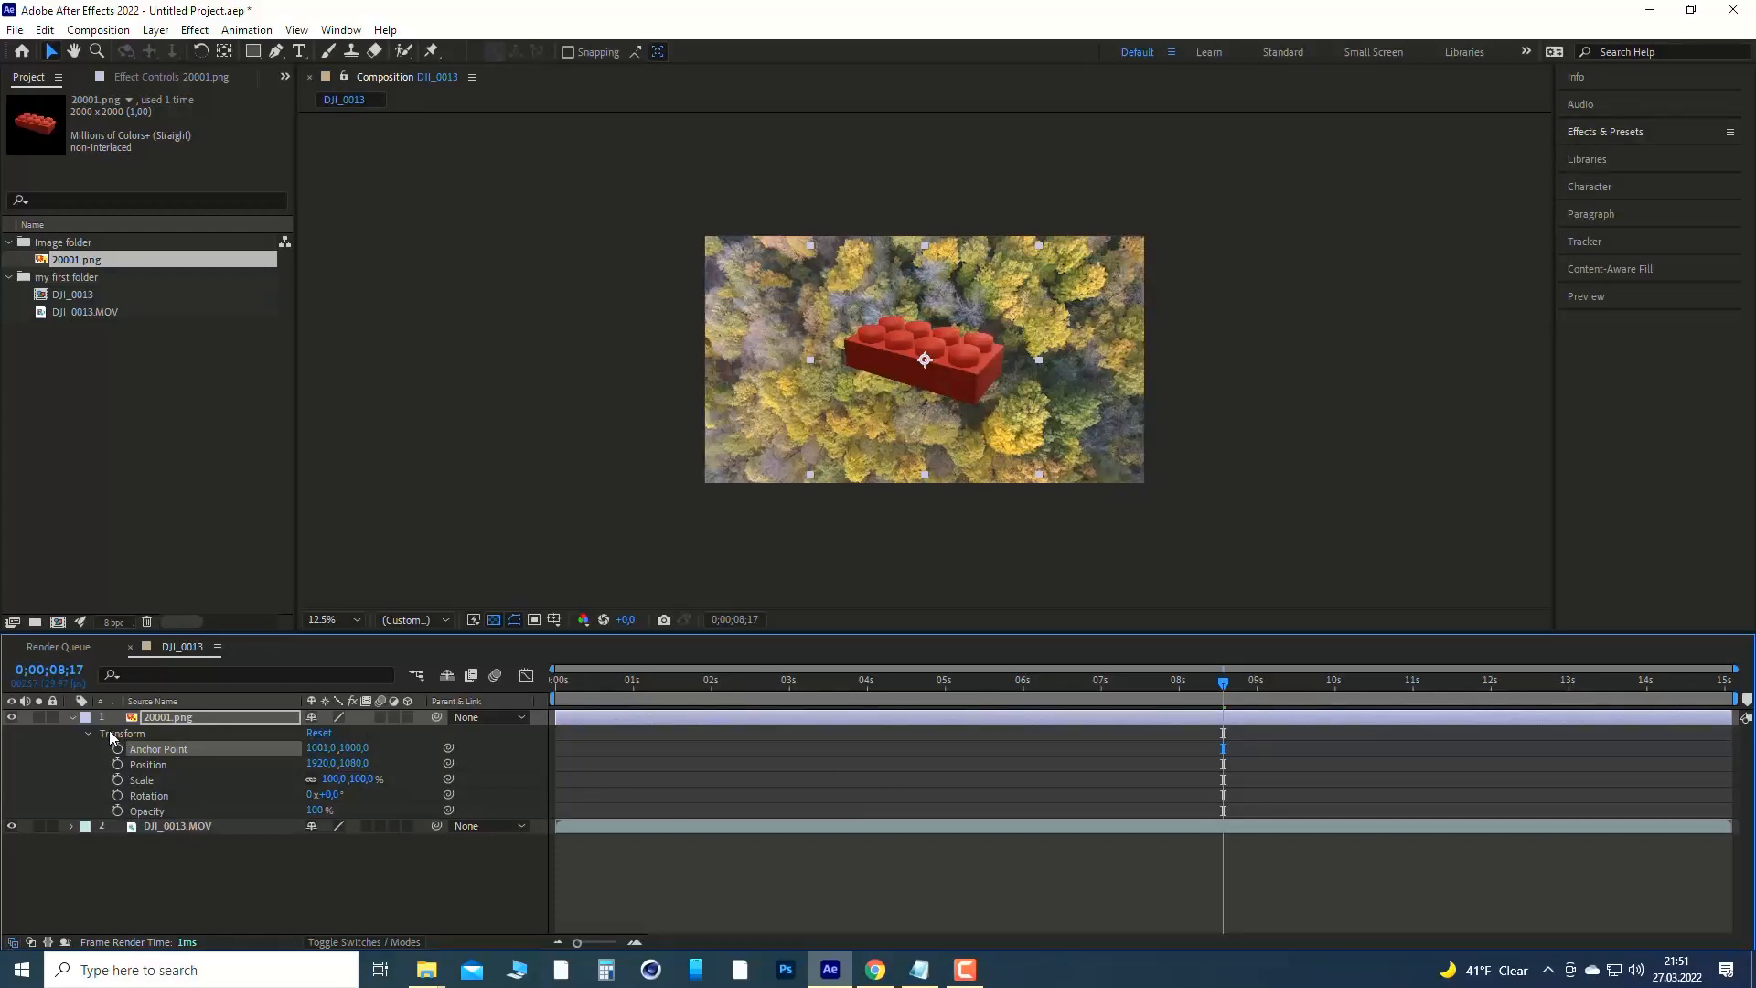
Try shifting the brick image horizontally to an X position of 1685, and undo the move.
click(144, 765)
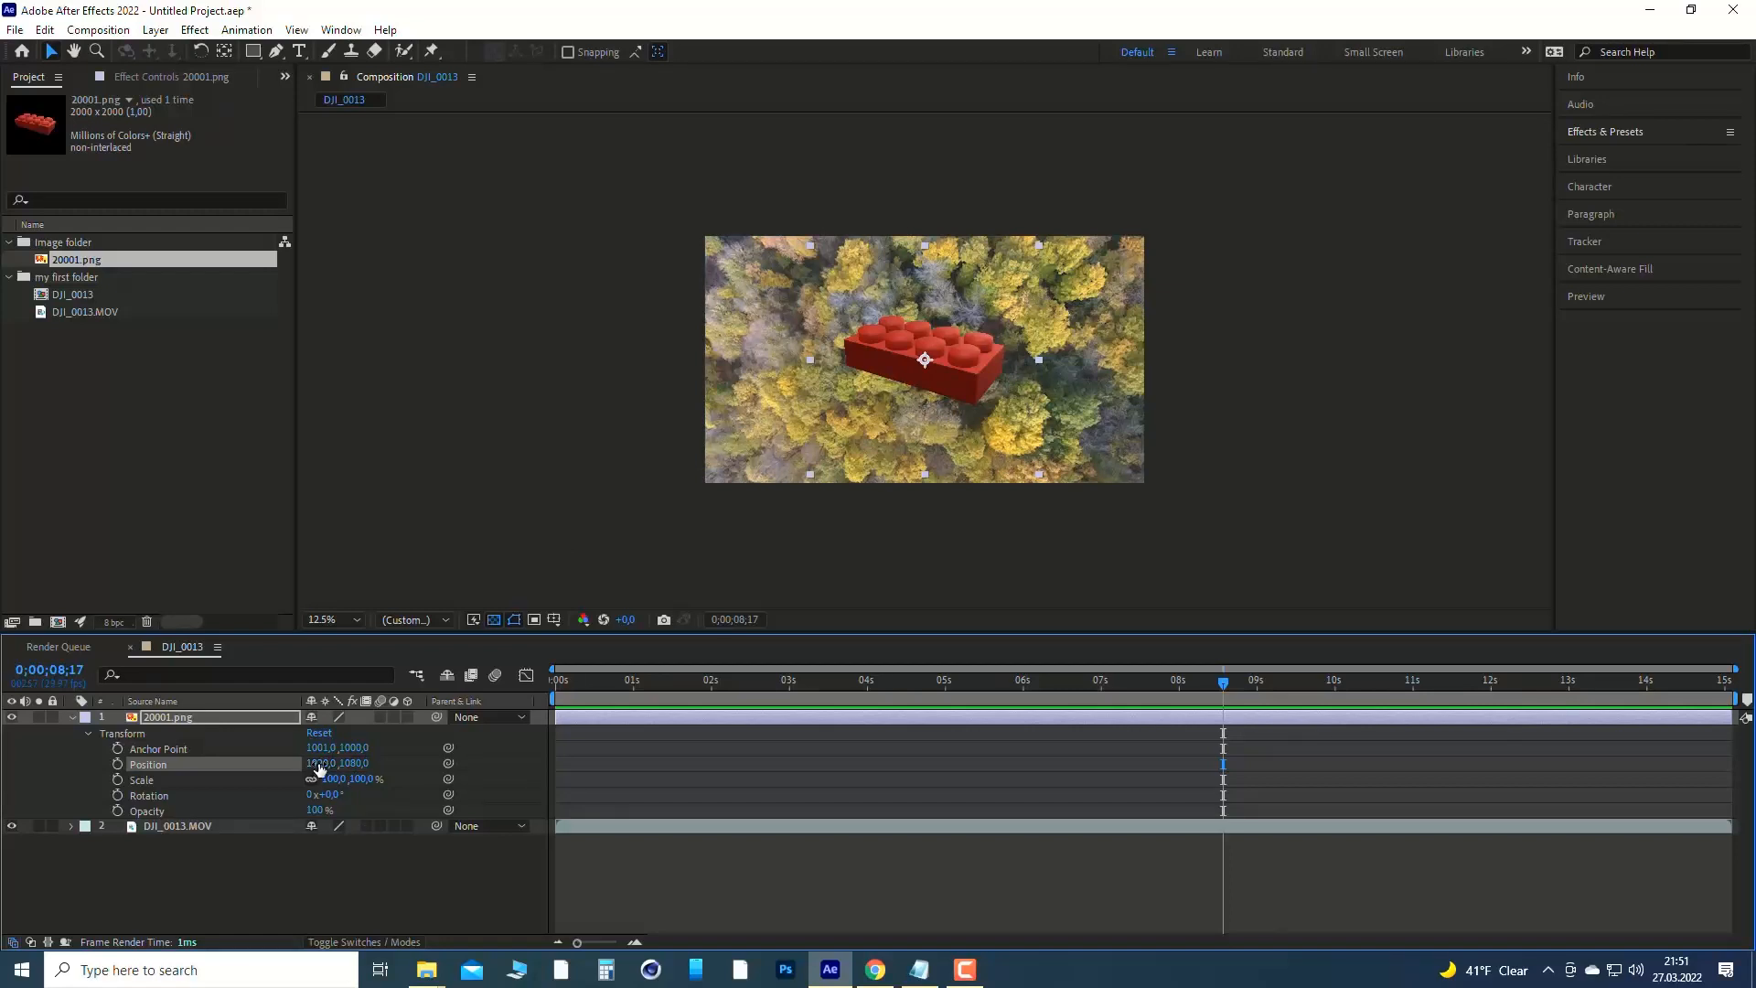
drag(319, 769, 105, 768)
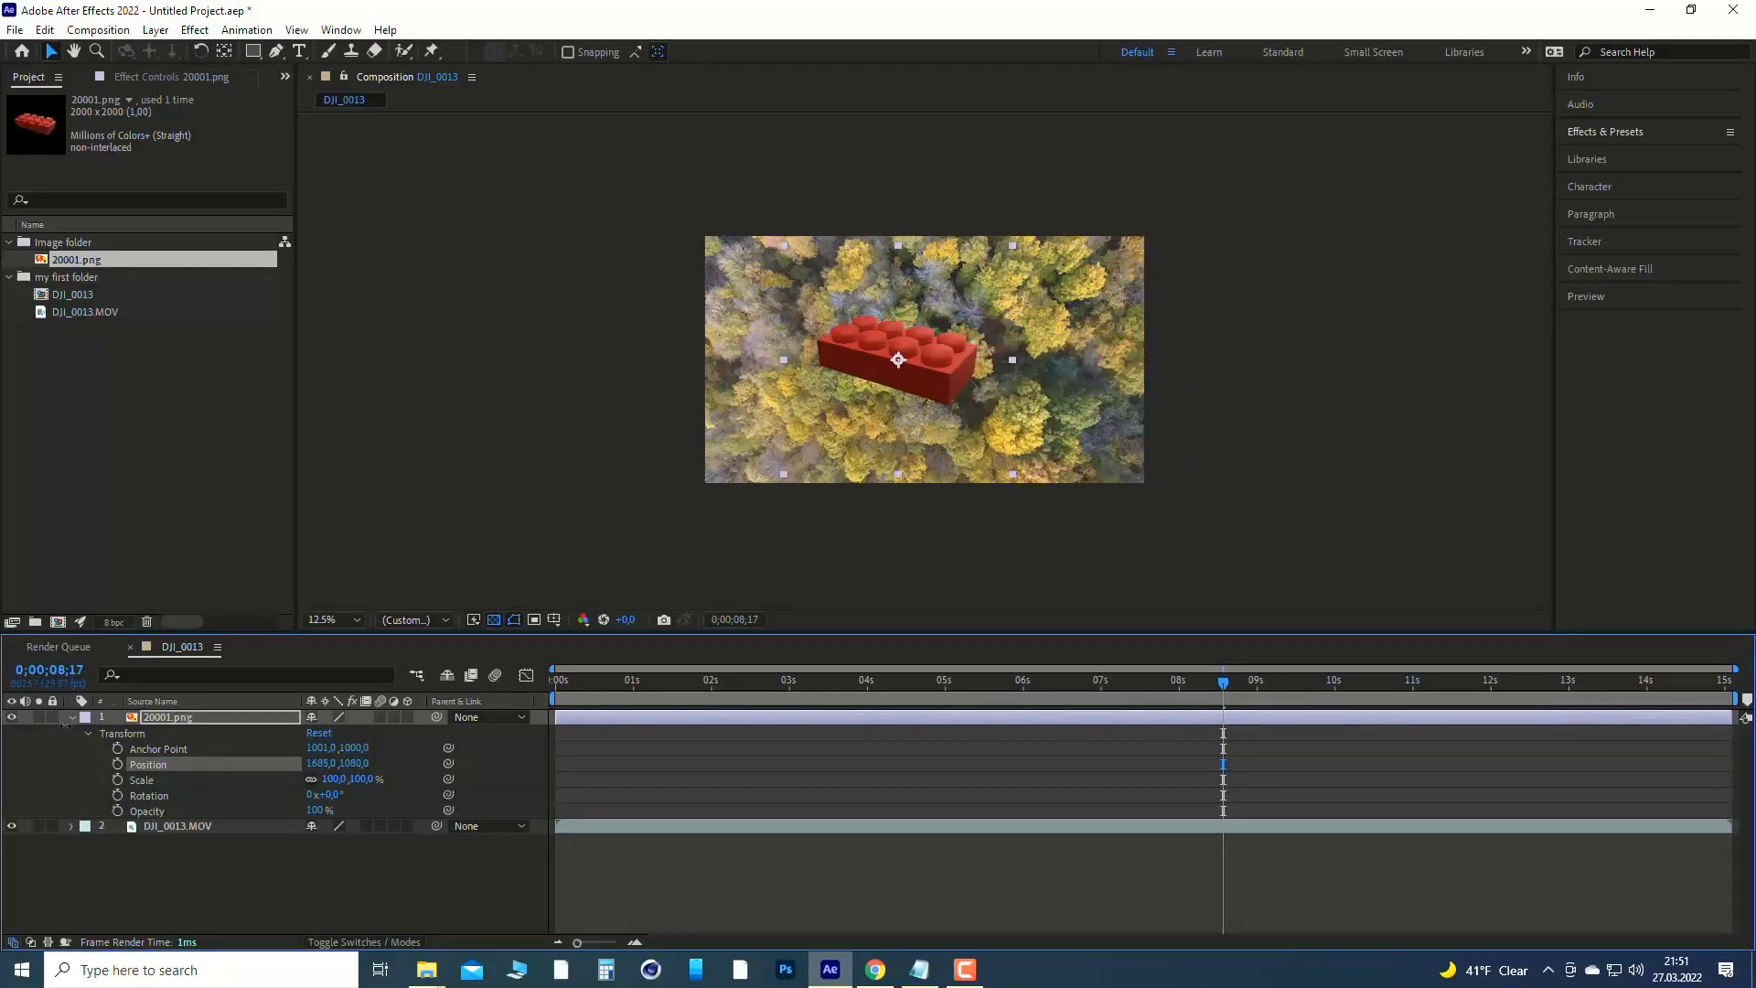
key(ctrl+z)
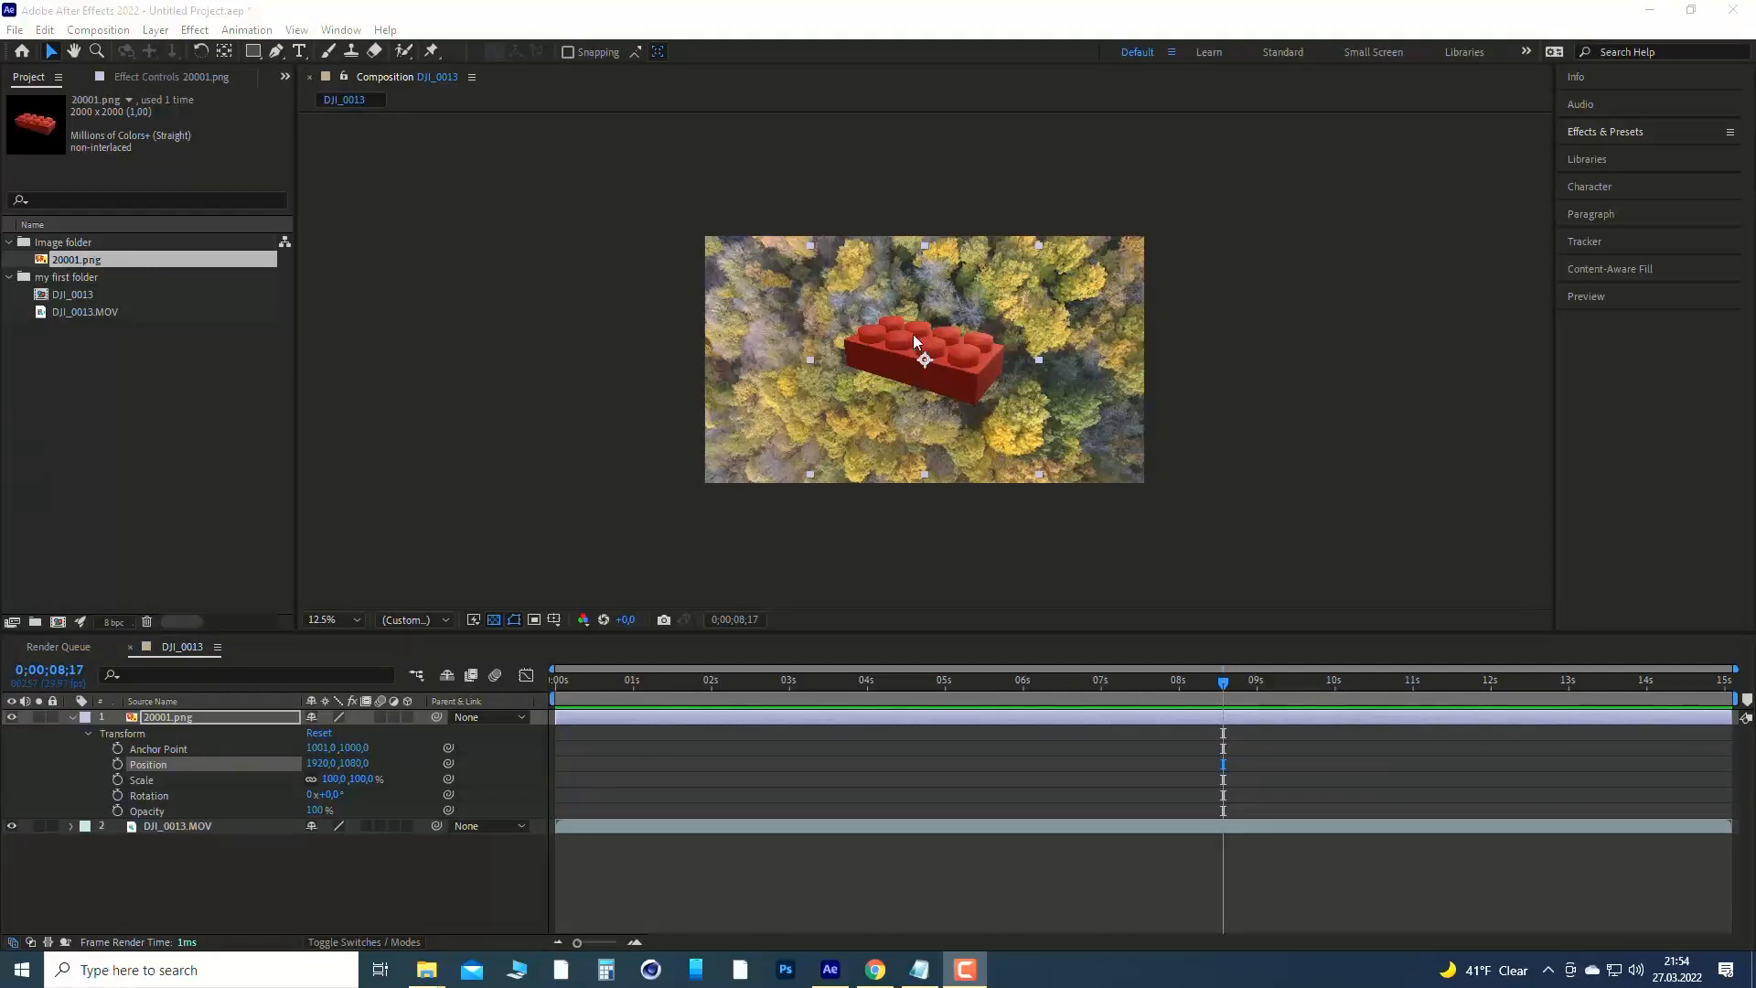
Move the brick image slightly up and to the left in the composition, to about position 1840, 1032.
click(199, 715)
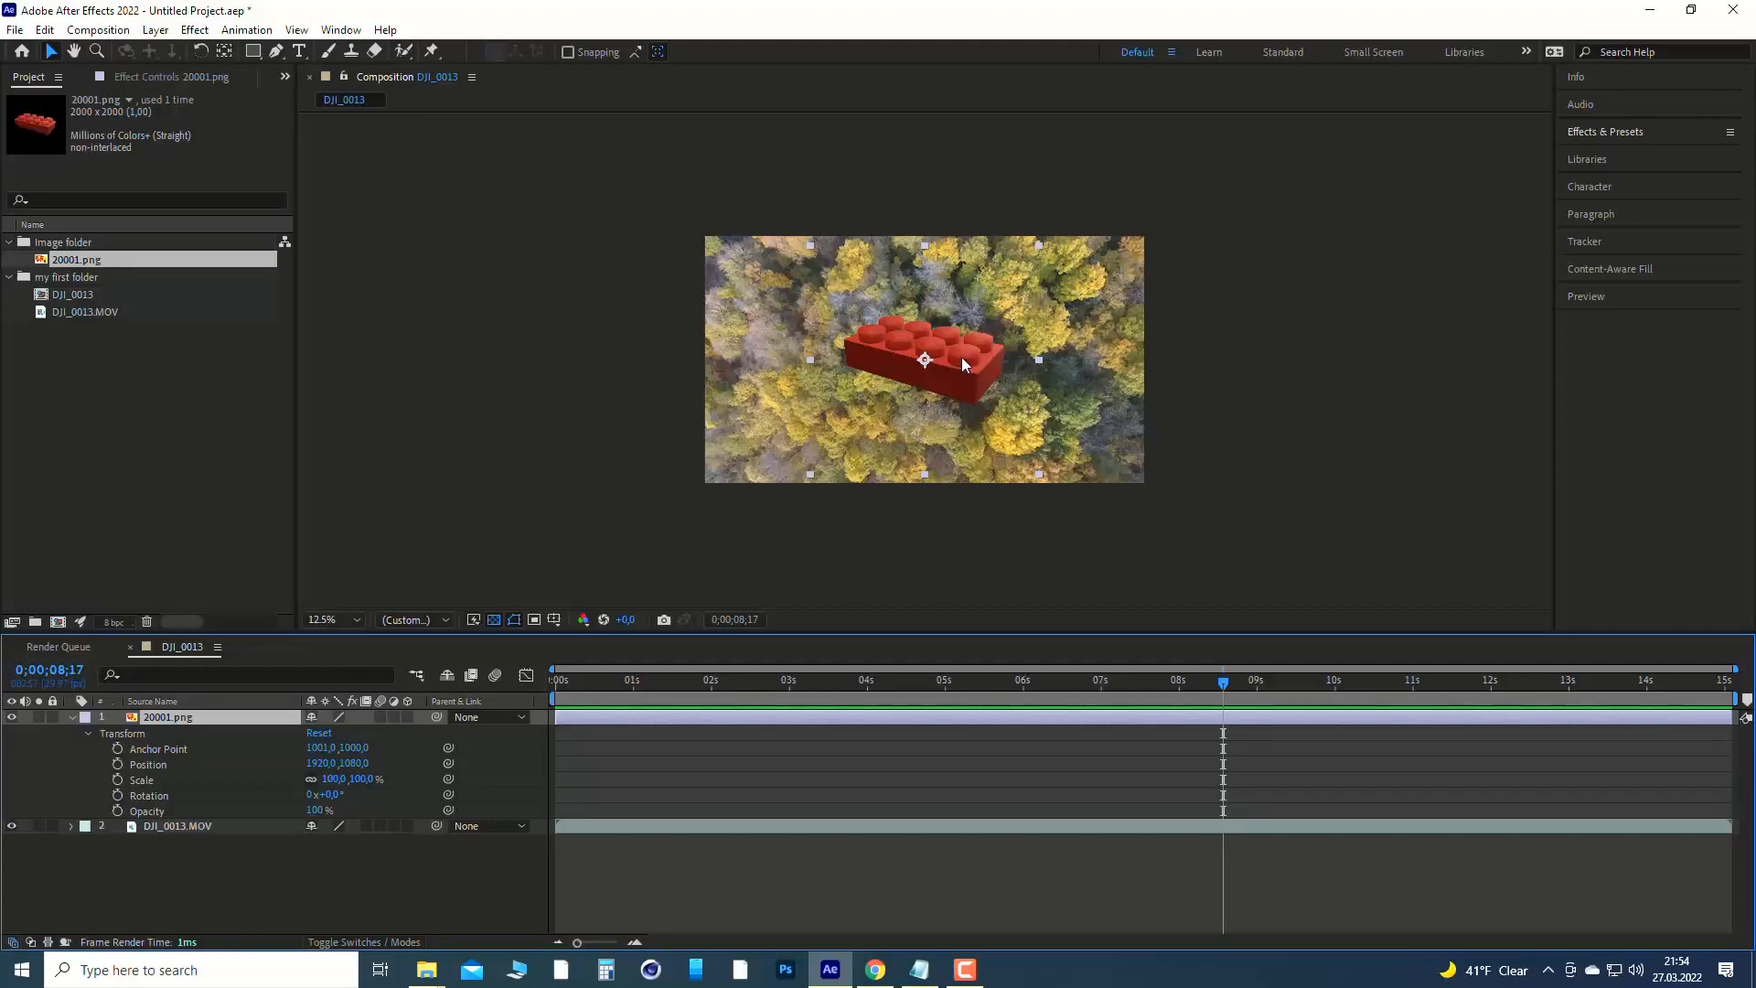
mouse_move(962, 363)
mouse_down()
mouse_move(925, 393)
mouse_move(839, 397)
mouse_move(832, 274)
mouse_move(1098, 282)
mouse_move(1130, 301)
mouse_move(1090, 411)
mouse_move(992, 462)
mouse_move(891, 398)
mouse_move(942, 297)
mouse_move(1006, 316)
mouse_move(976, 347)
mouse_move(932, 347)
mouse_move(873, 384)
mouse_move(825, 312)
mouse_move(961, 355)
mouse_up()
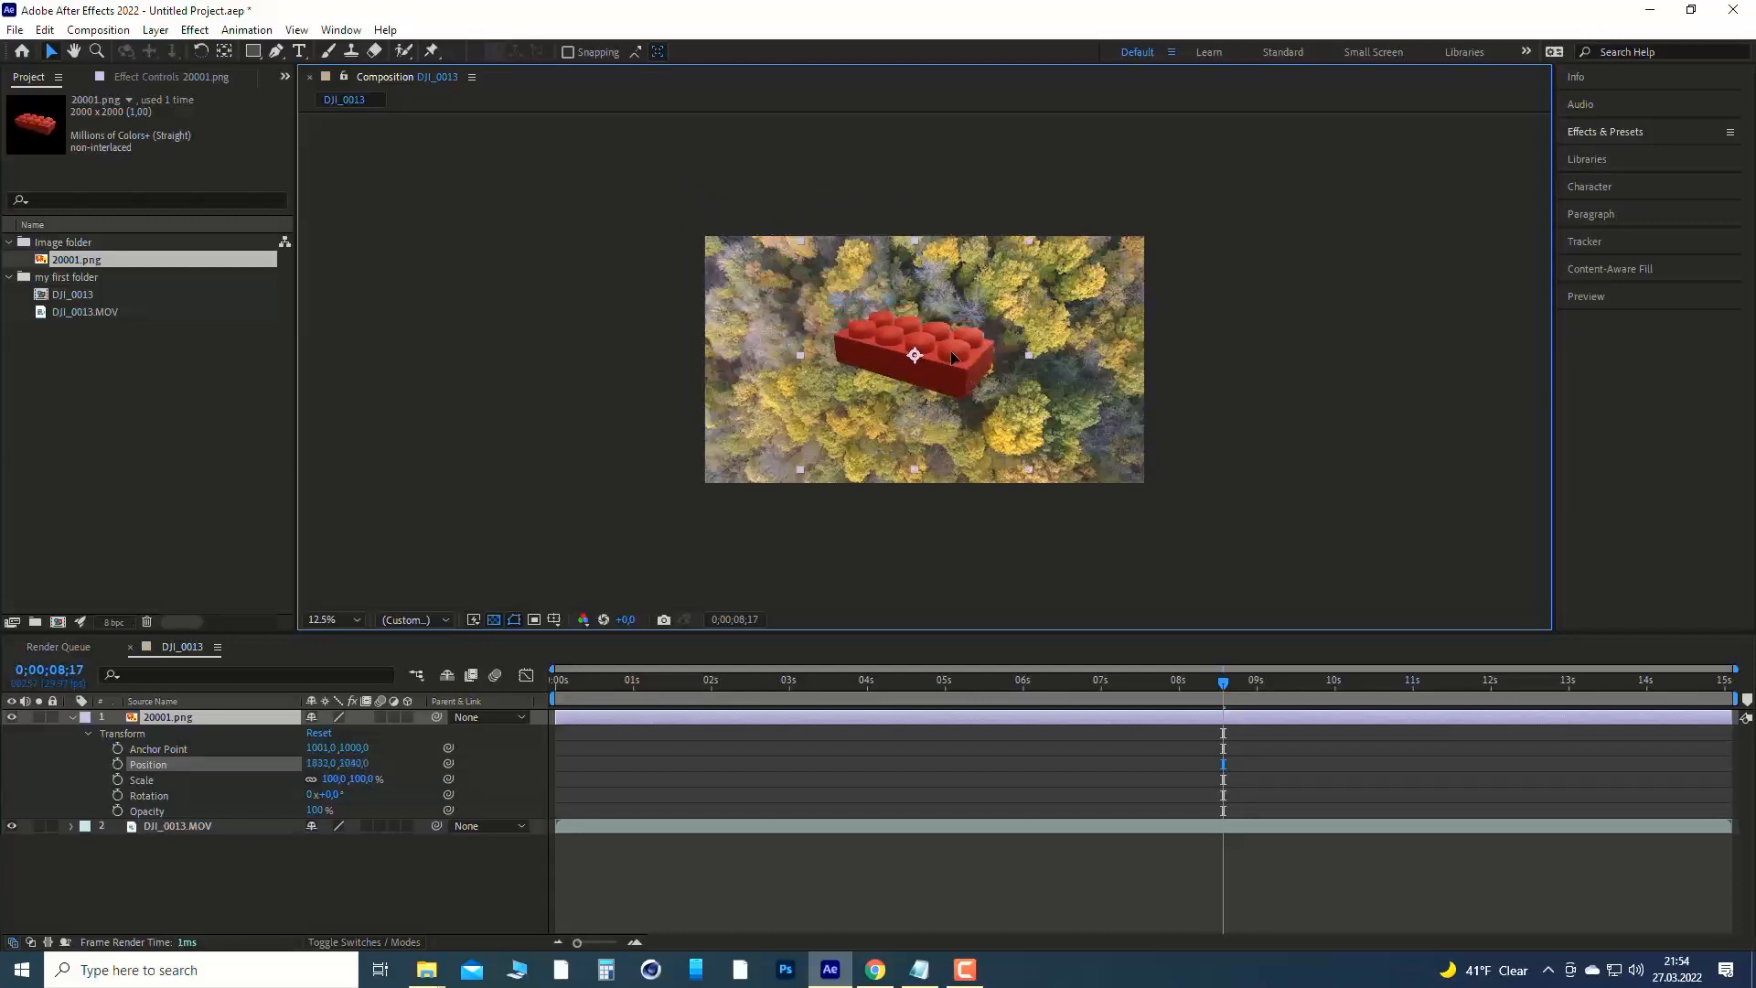
Scale the brick image proportionally down to 80% and up to 200%.
click(135, 781)
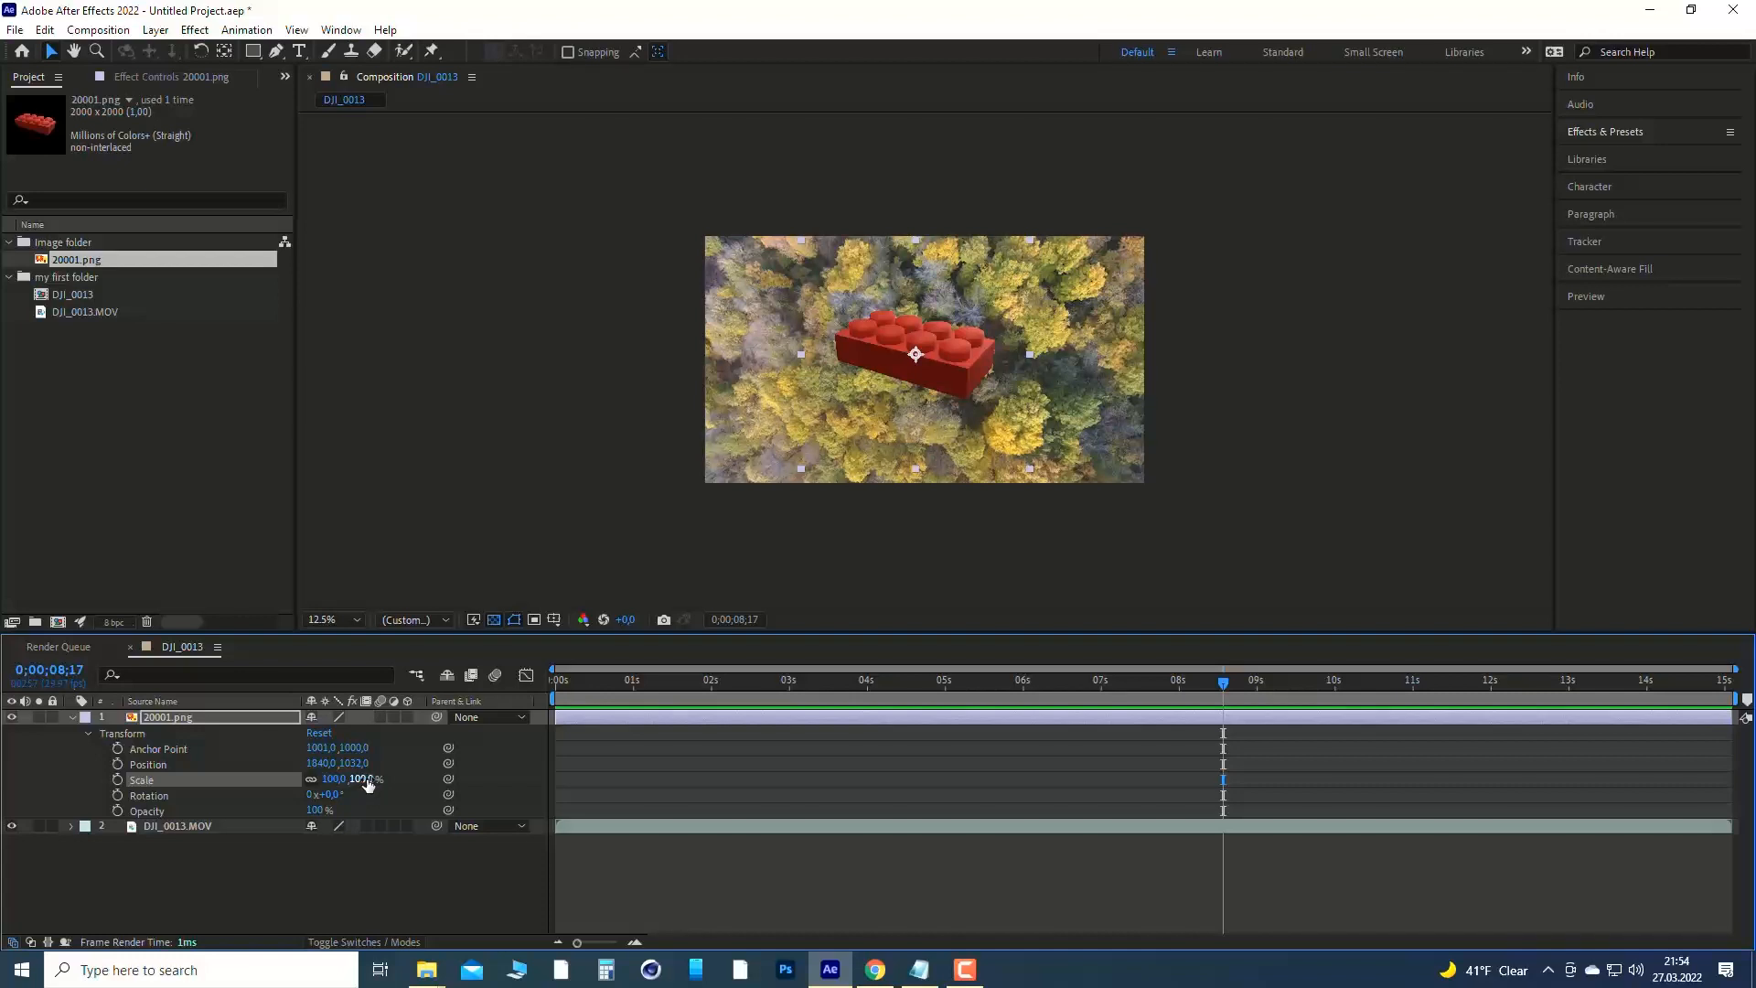
drag(363, 779, 319, 839)
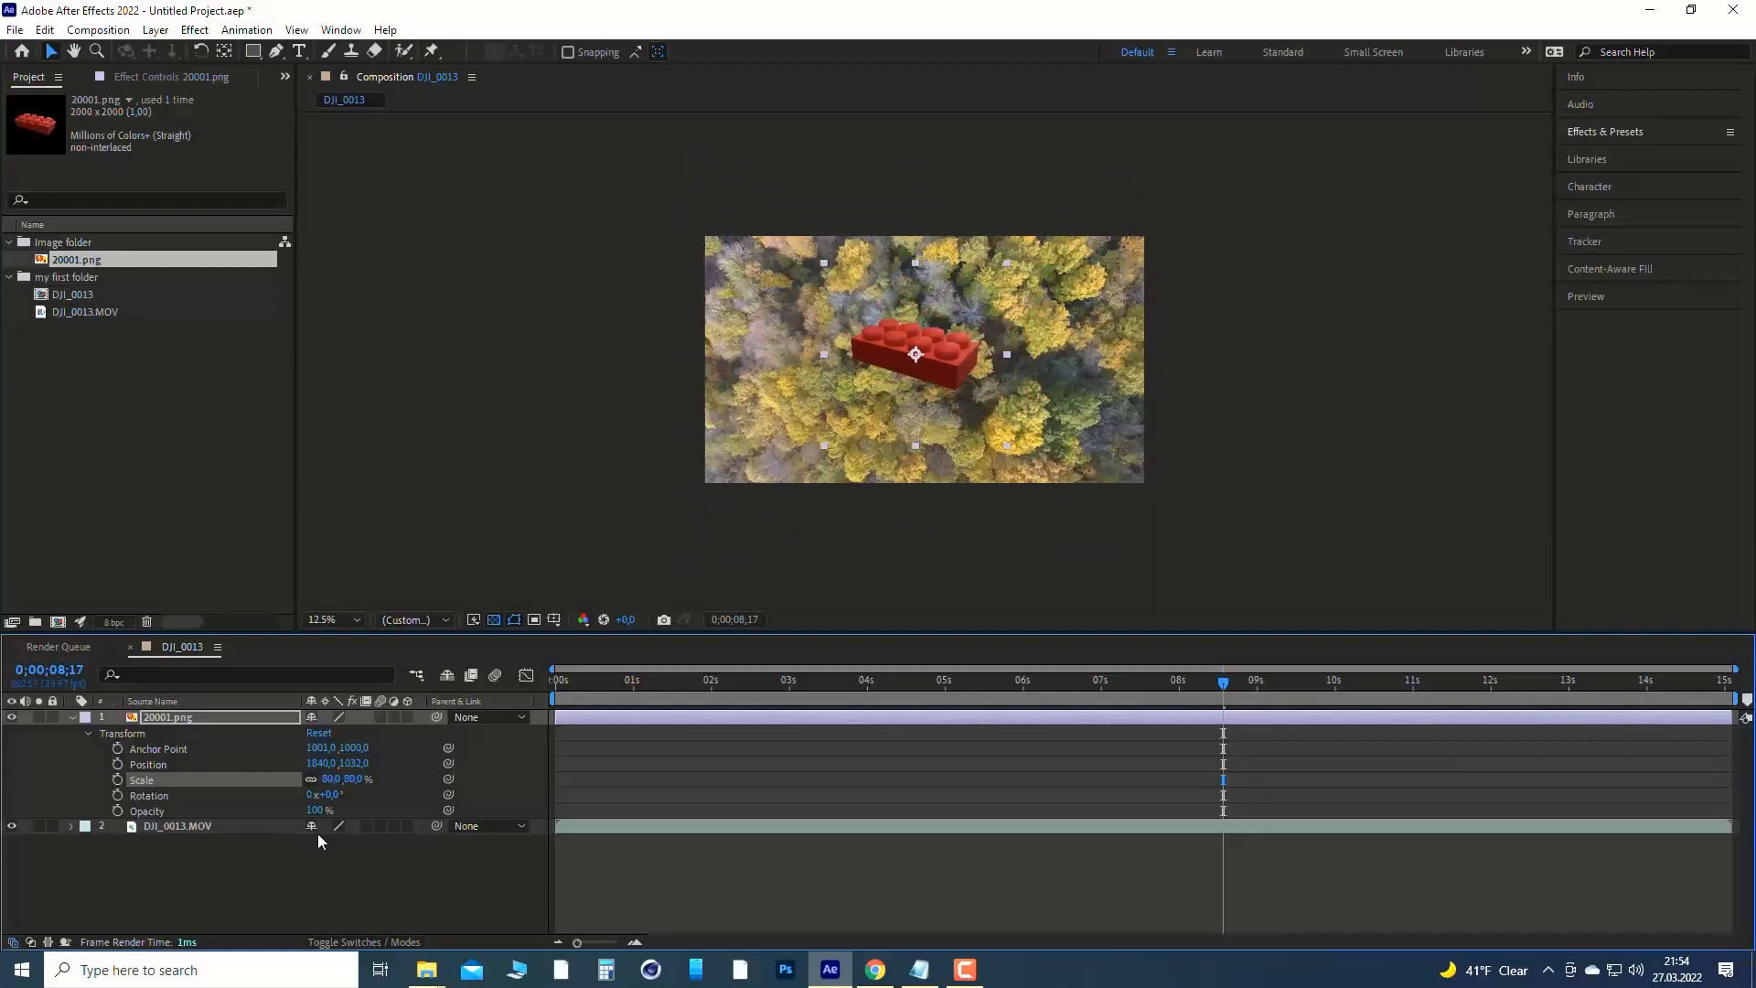
click(352, 779)
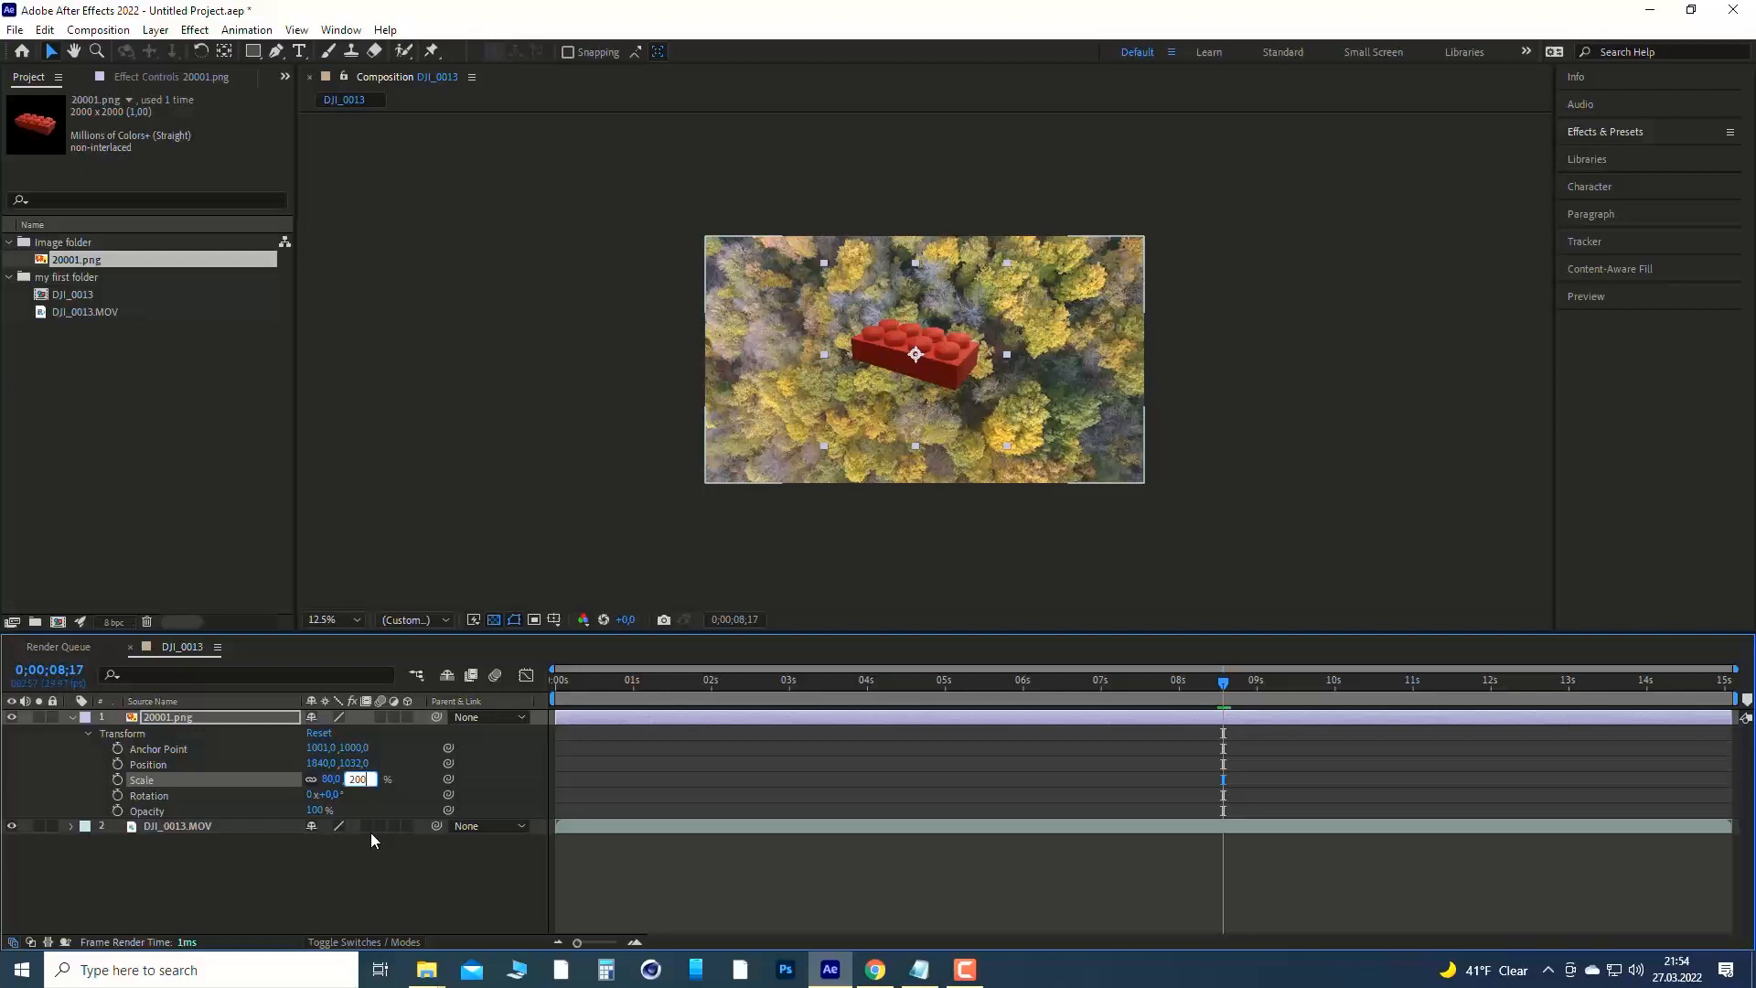
click(397, 761)
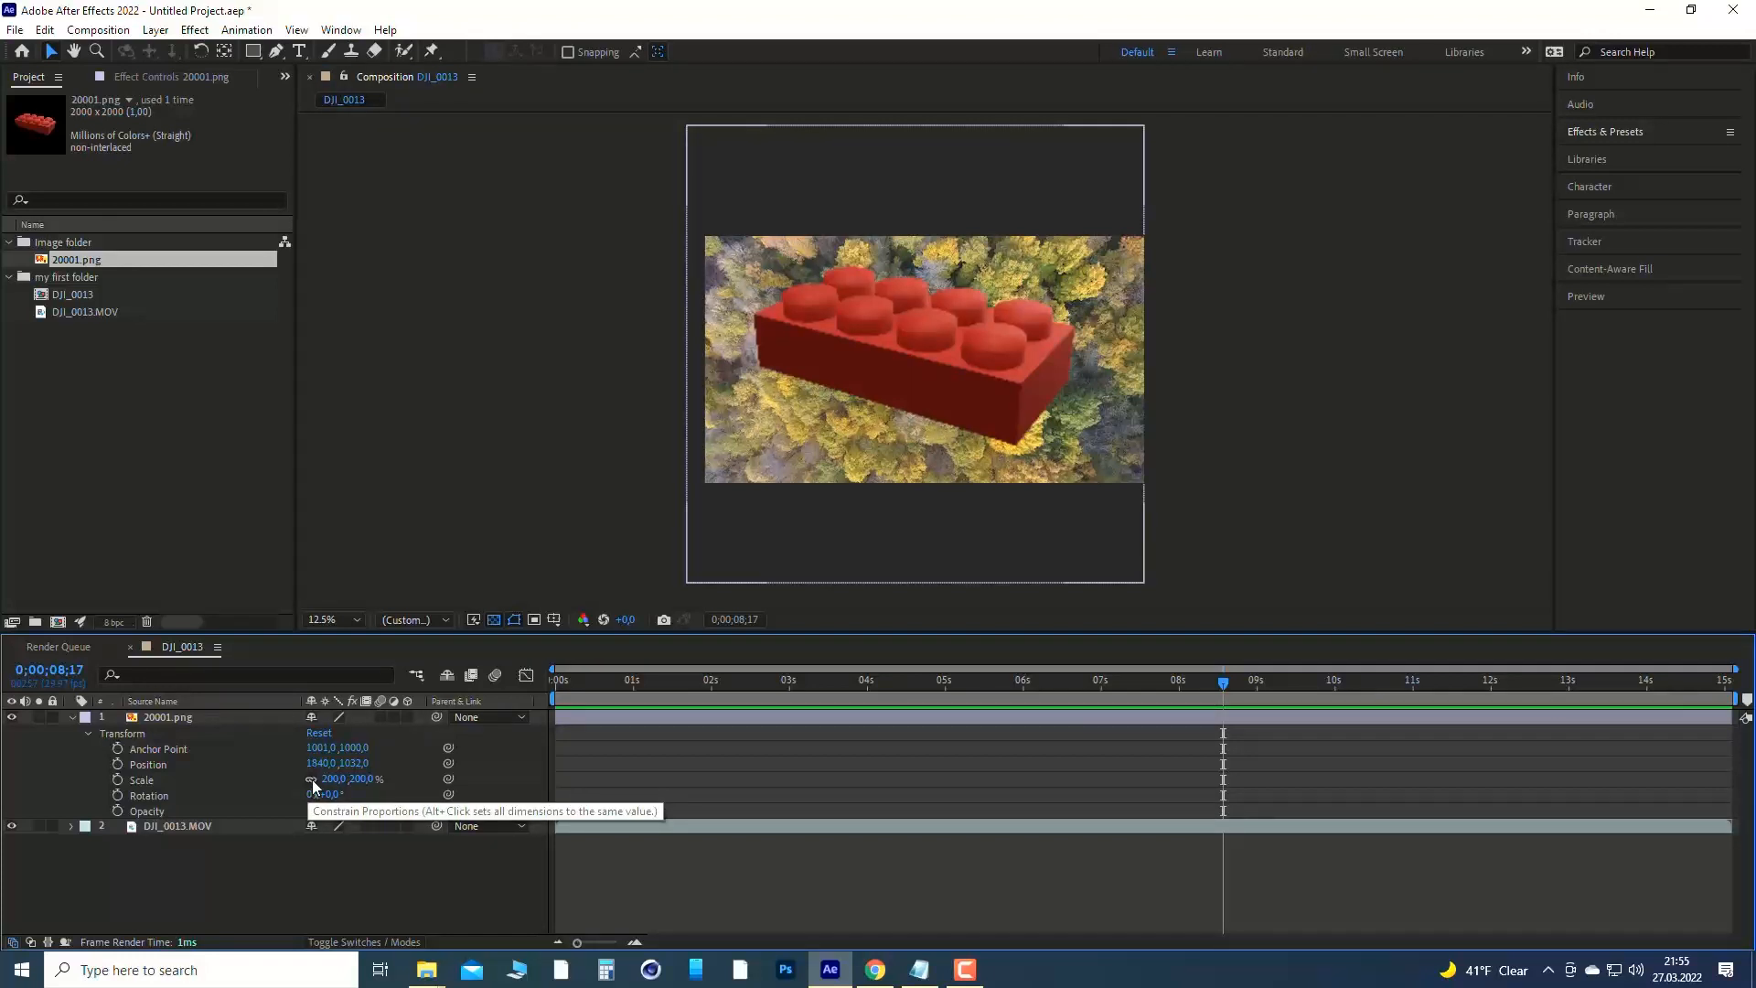
Unlink the brick's scale proportions and try stretching its height to 497% and its width to 184%, undoing each change.
click(312, 780)
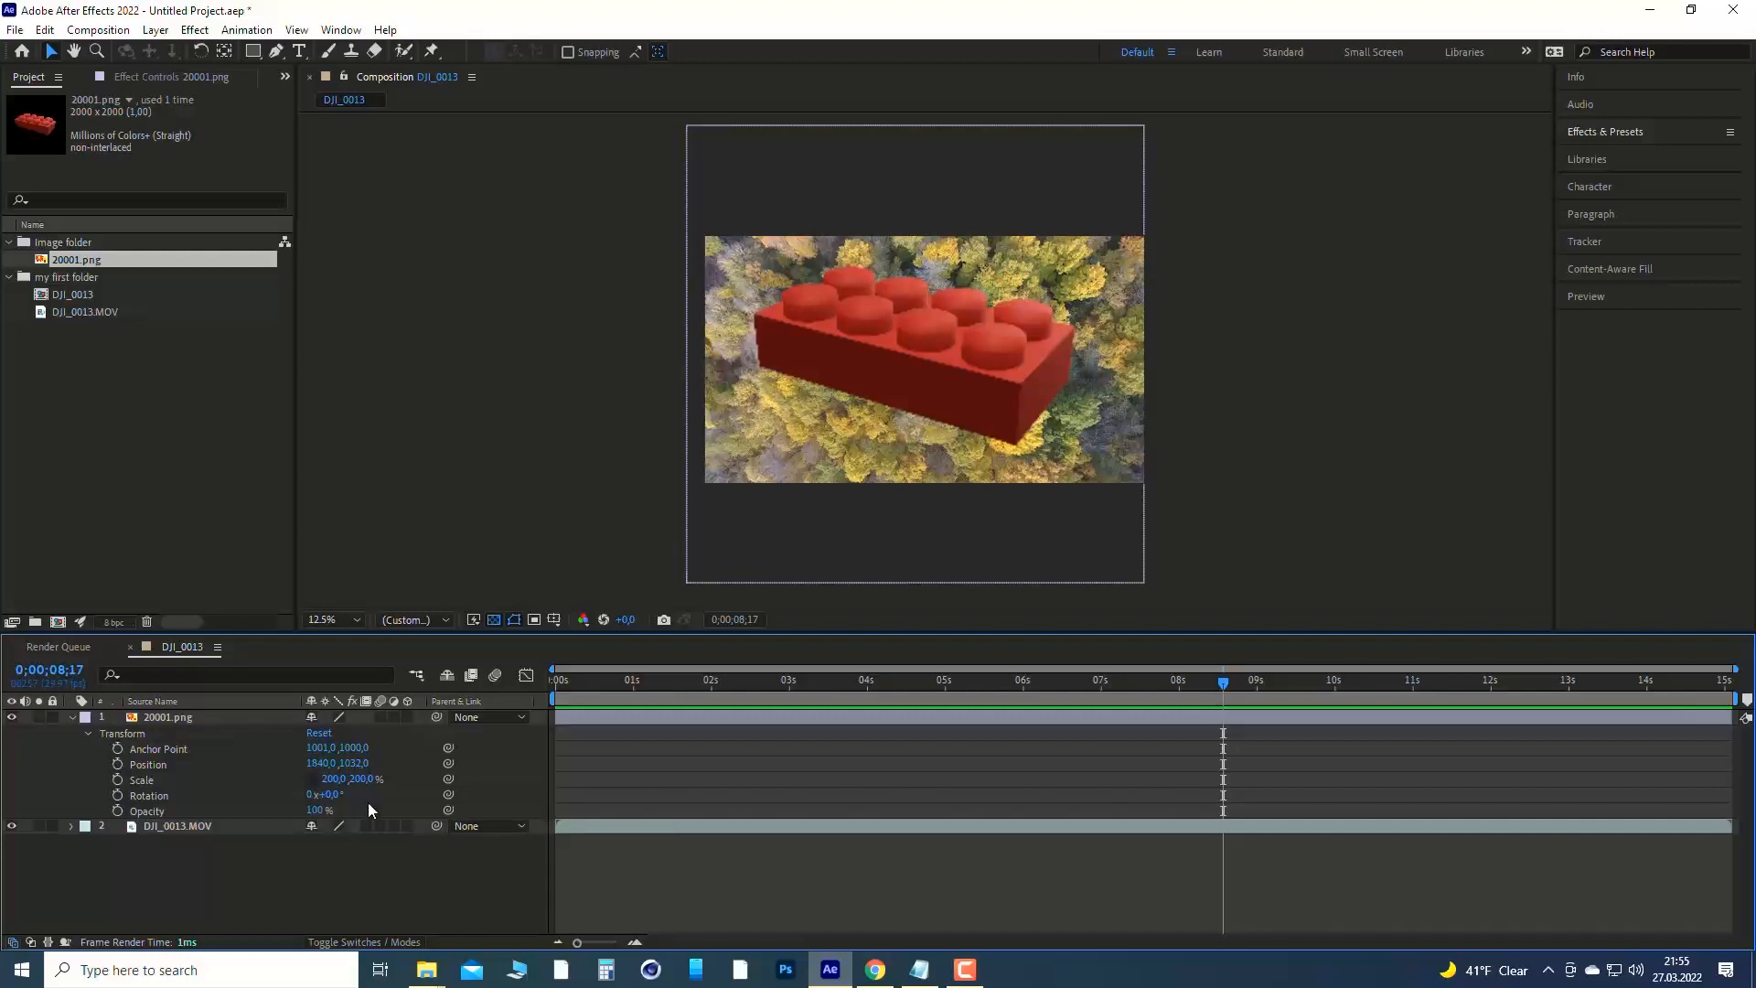
click(360, 779)
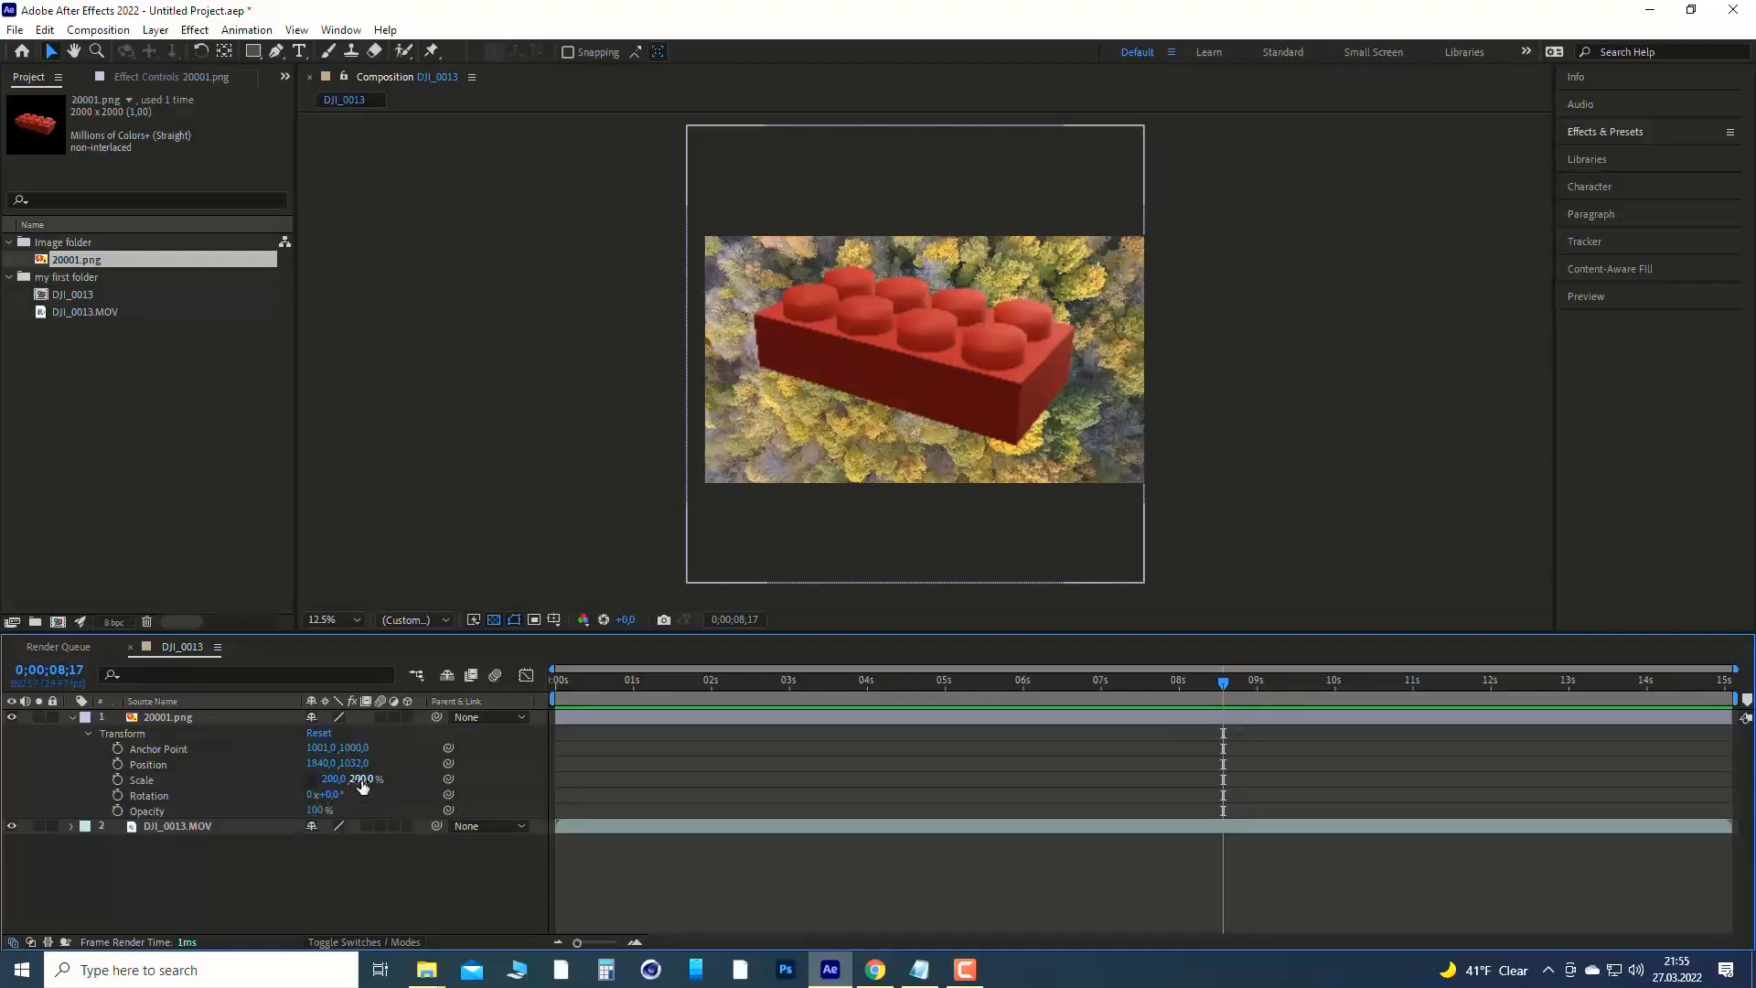
drag(364, 783, 605, 761)
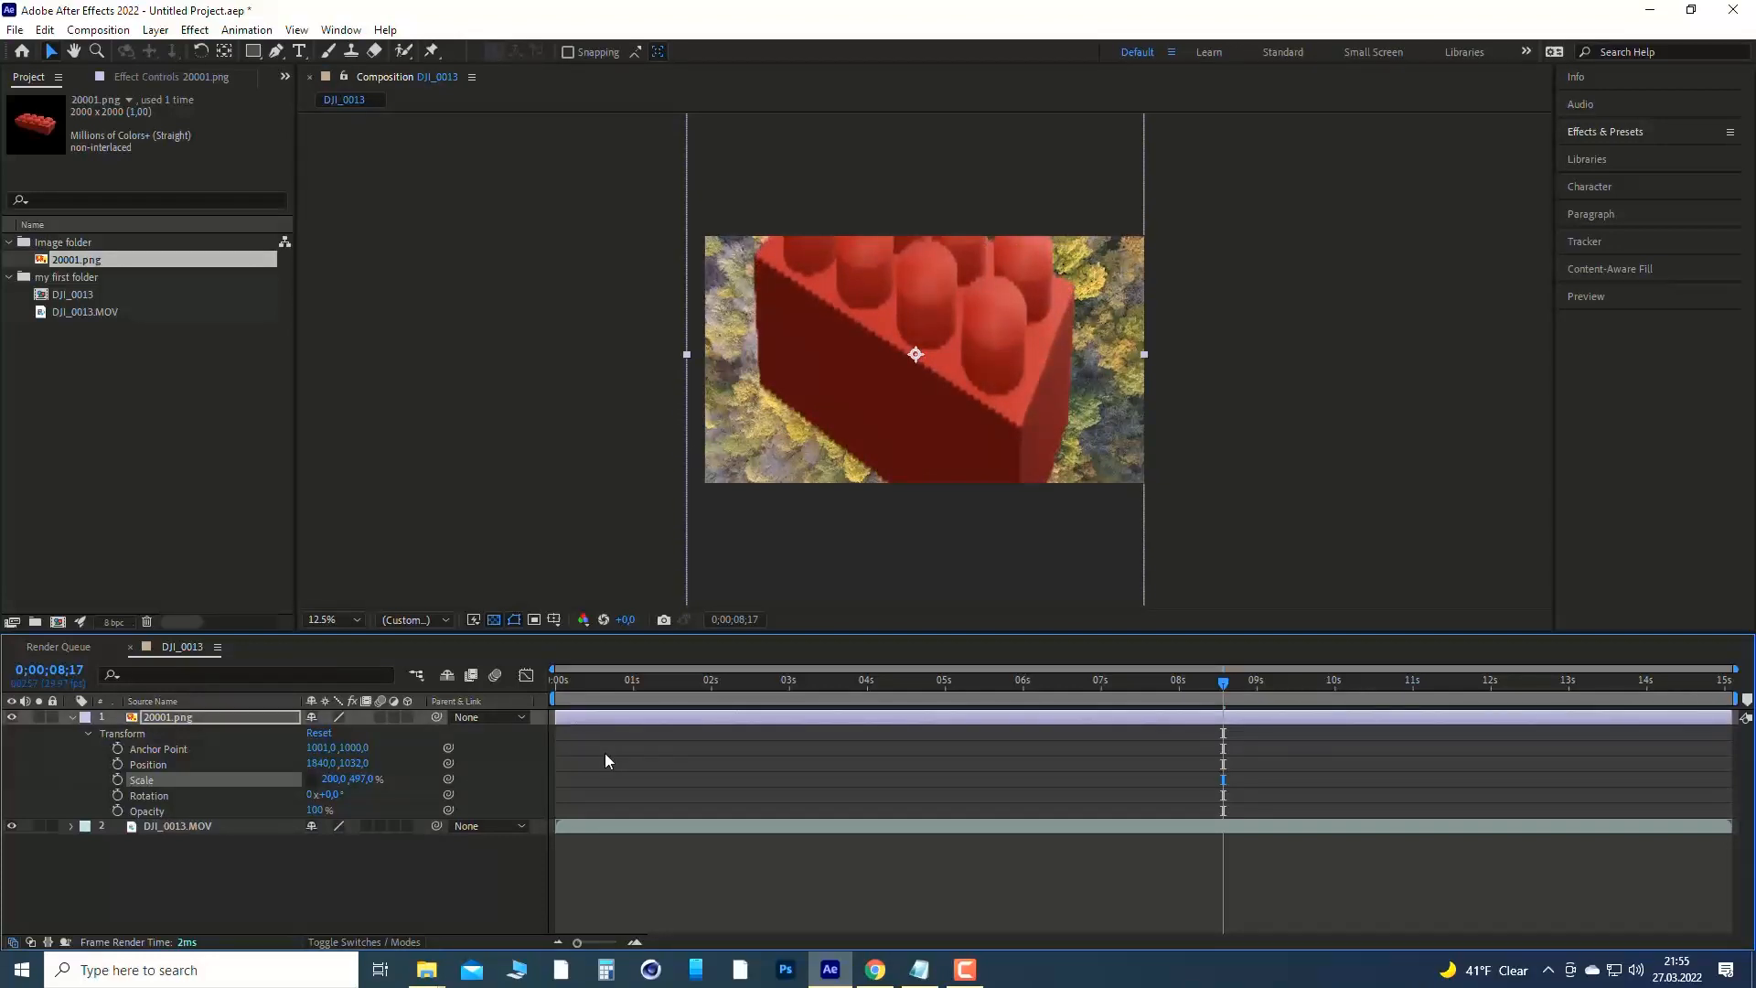
click(606, 754)
key(ctrl+z)
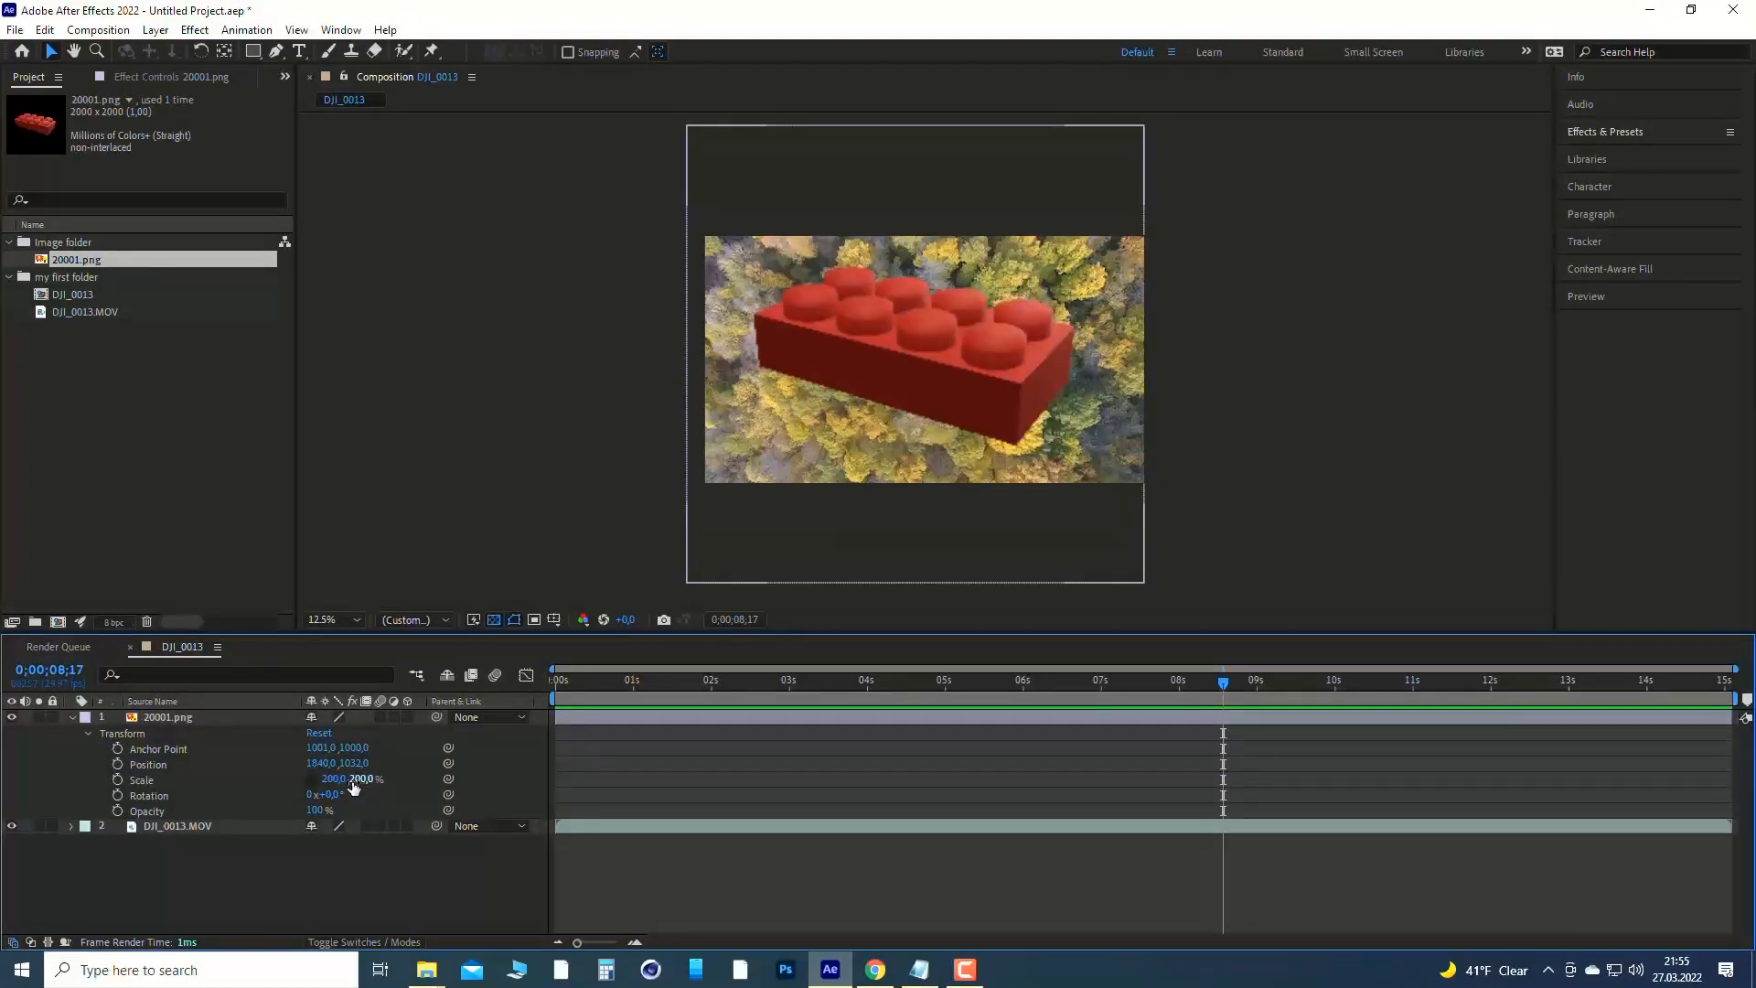
mouse_move(333, 778)
mouse_down()
mouse_move(211, 777)
mouse_move(313, 772)
mouse_up()
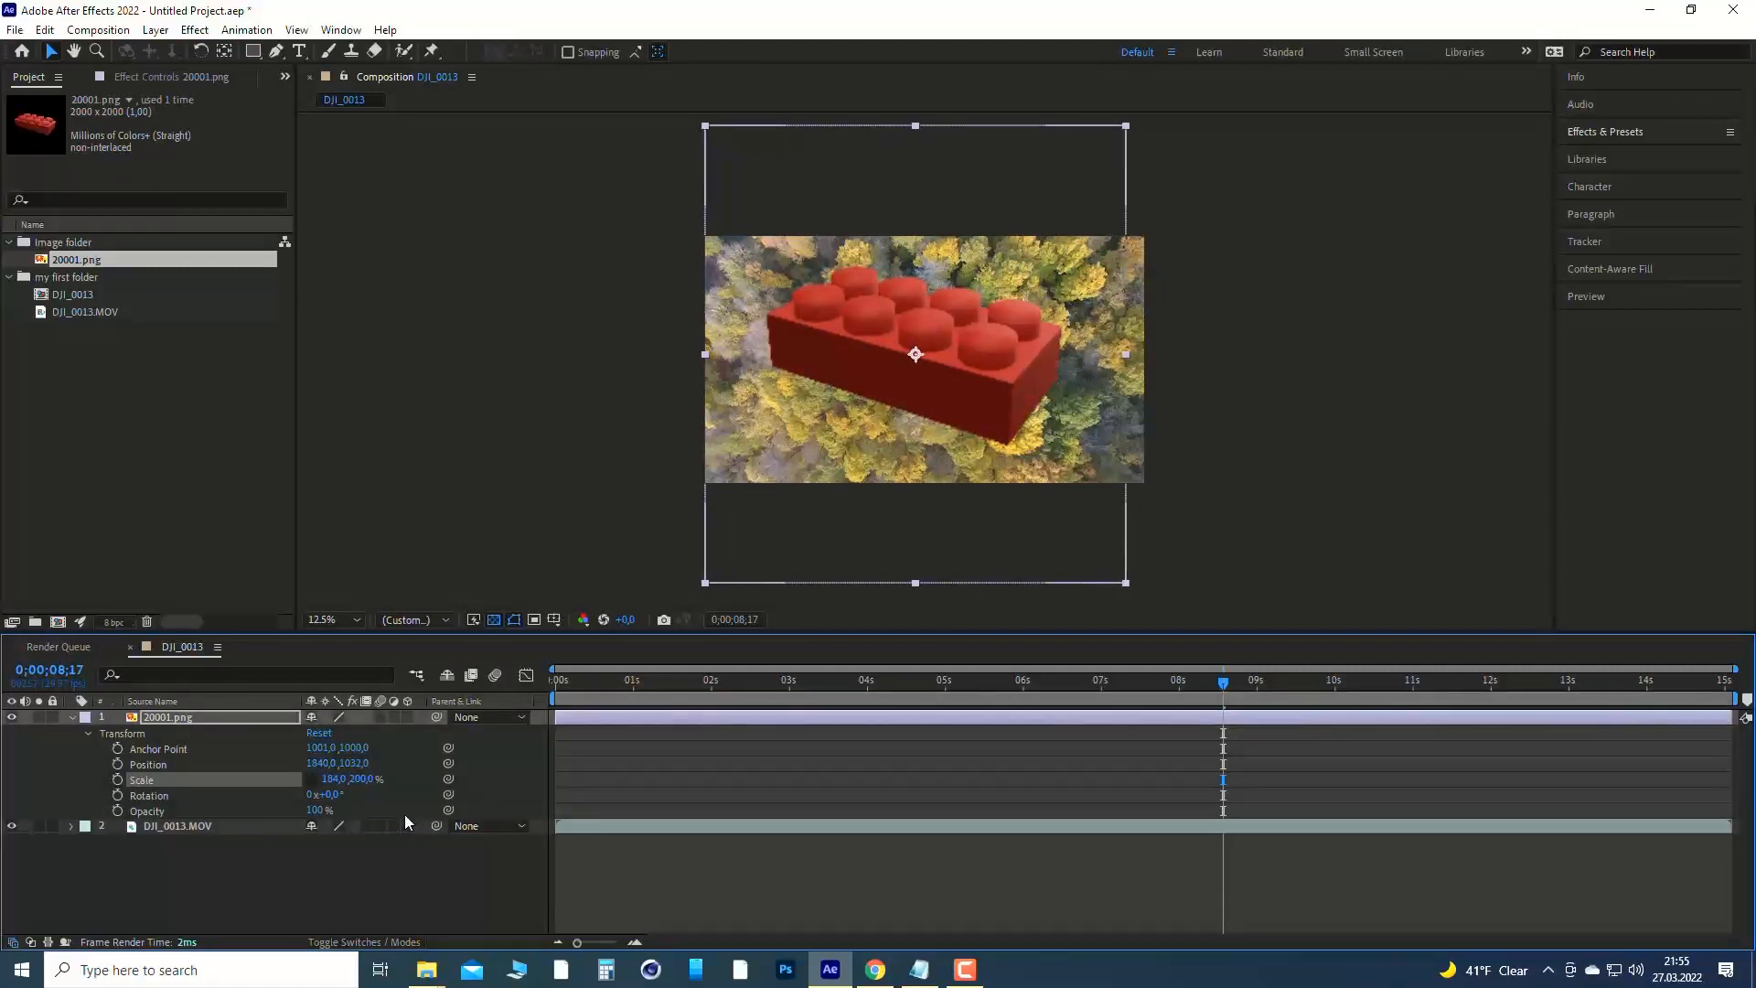
key(ctrl+z)
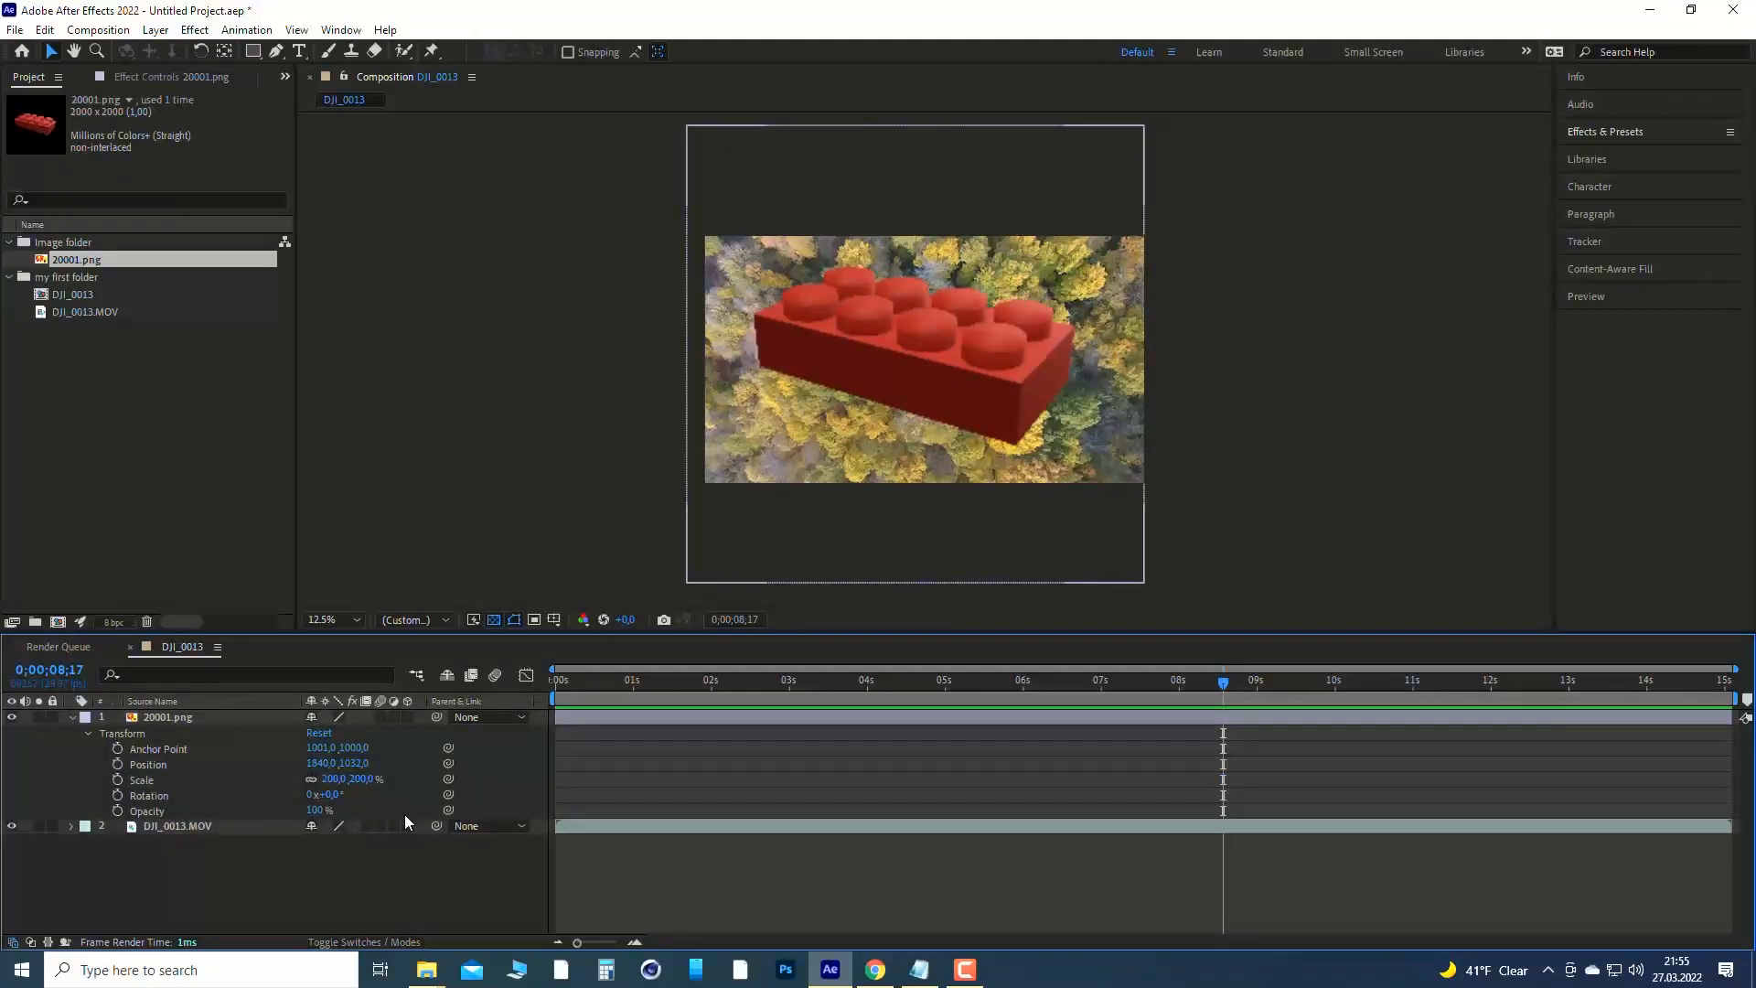
Set the brick image's linked scale to 100%.
click(331, 779)
text(100)
key(Return)
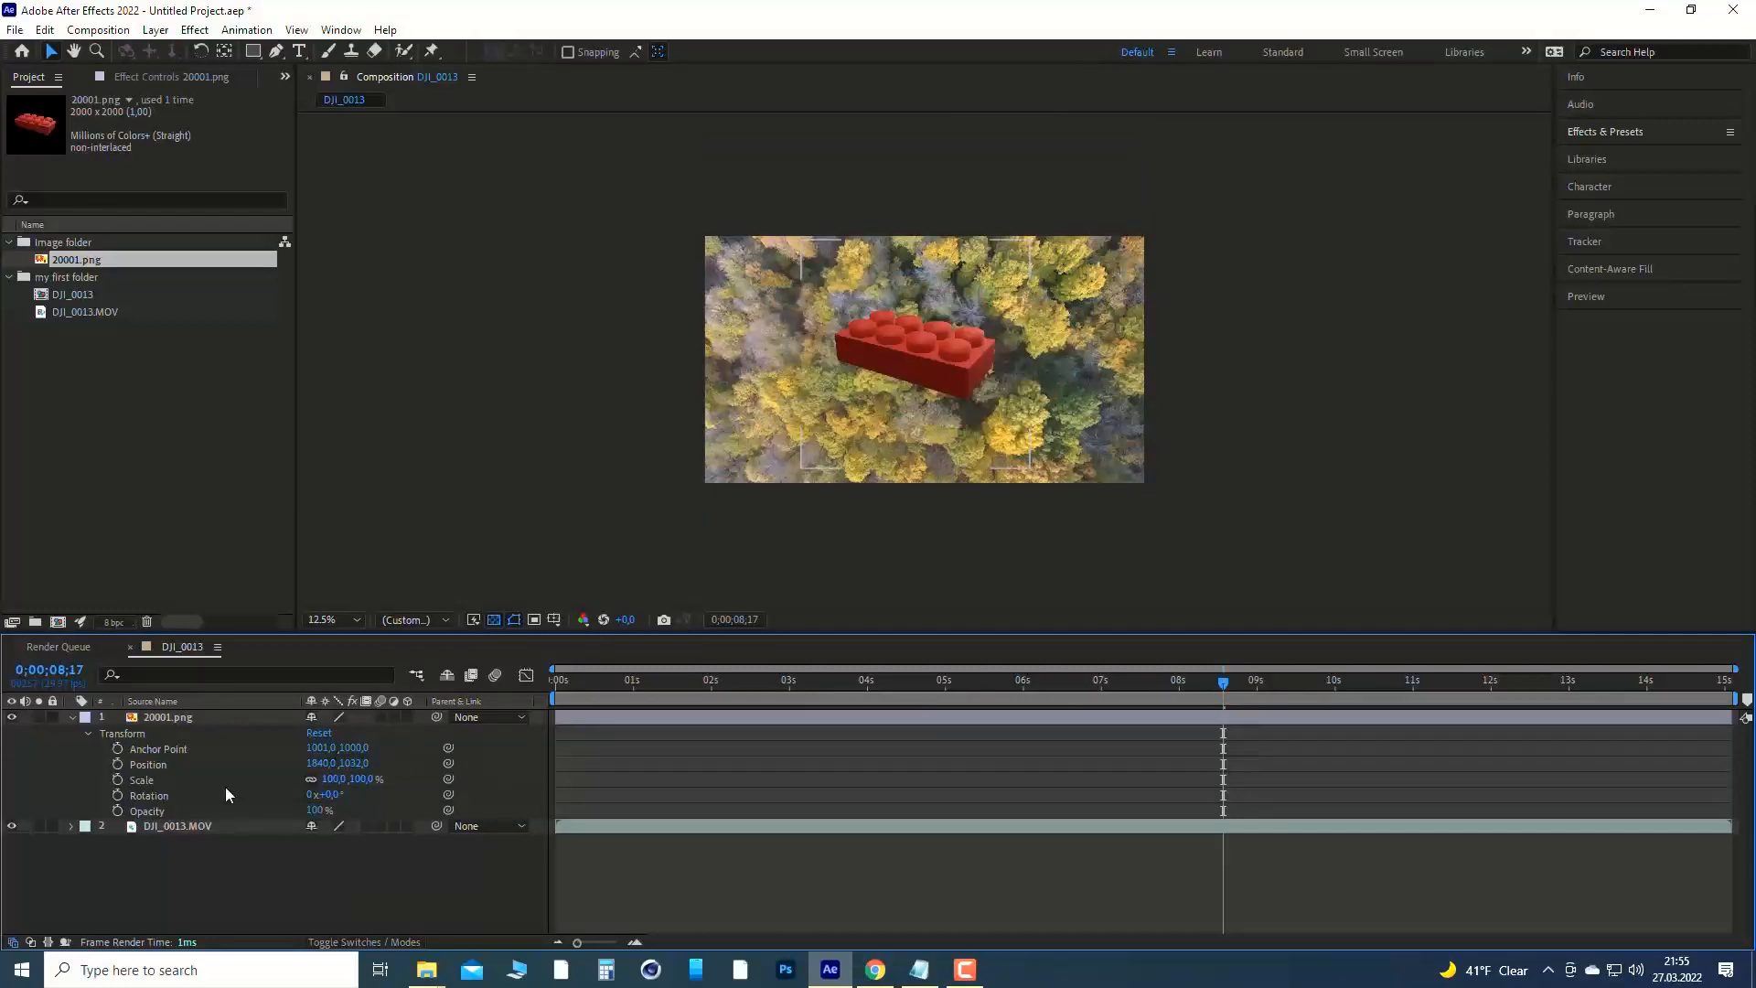
Rotate the brick image freely around its anchor point, and set its rotation to 180°.
click(143, 795)
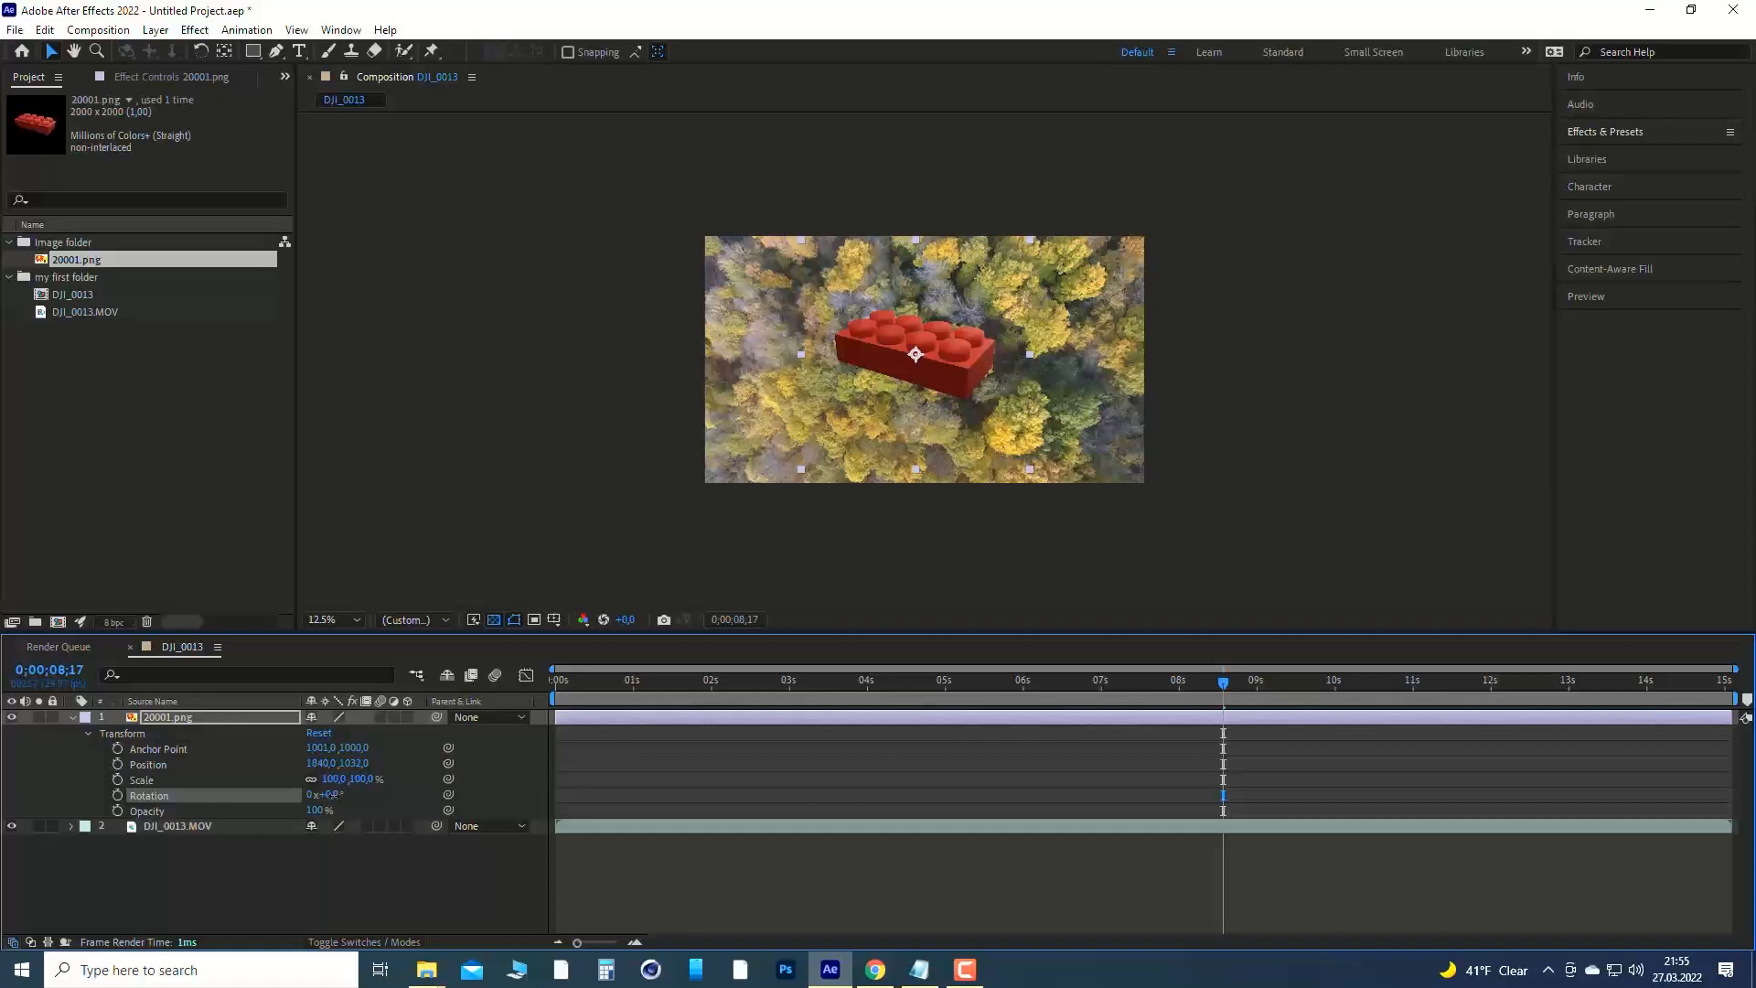
drag(331, 794, 380, 794)
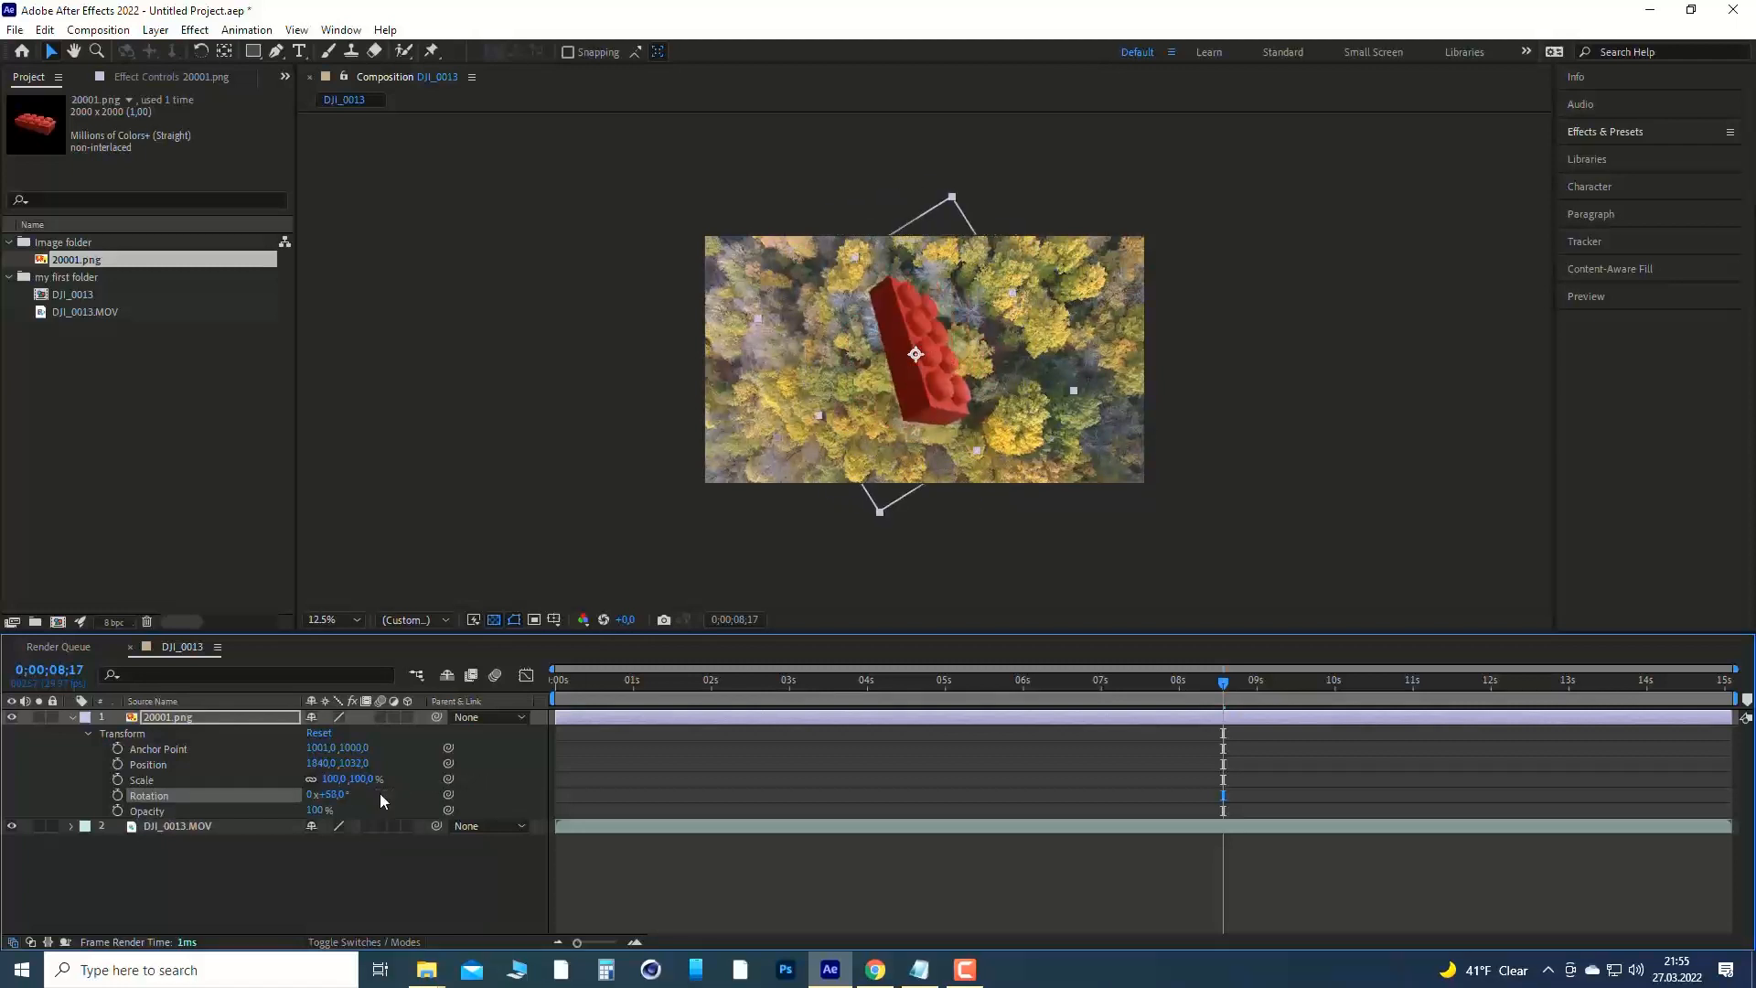
click(332, 796)
text(180)
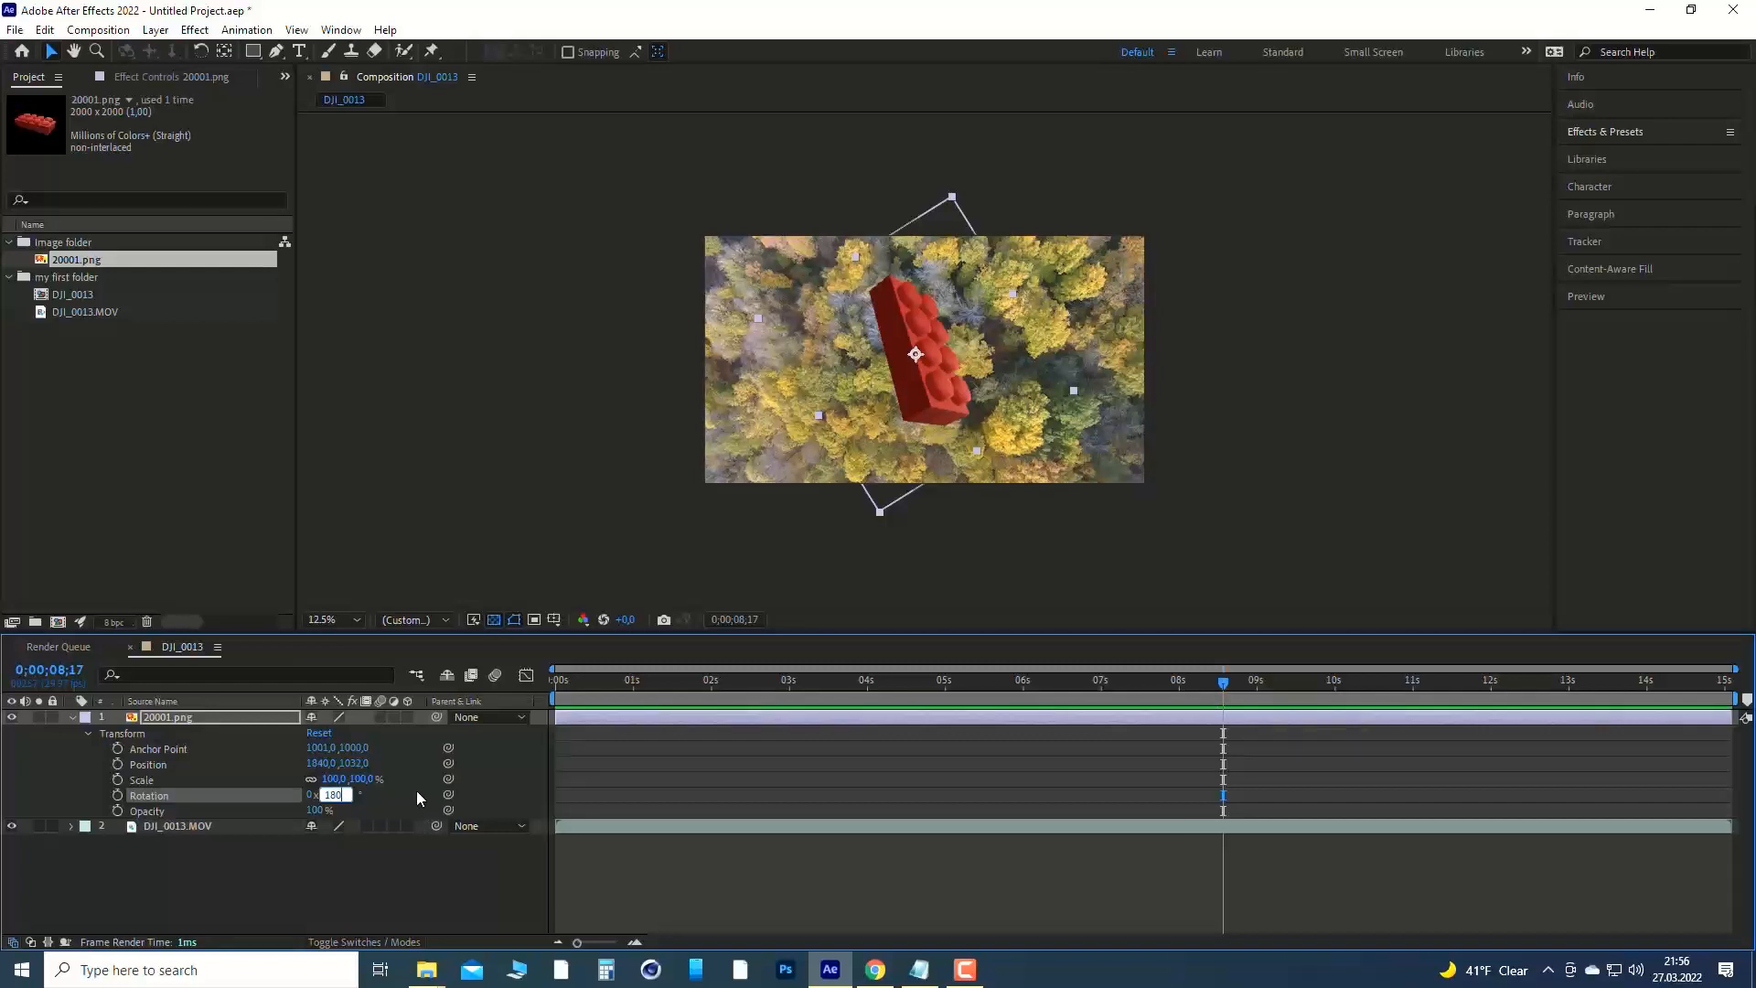
click(415, 789)
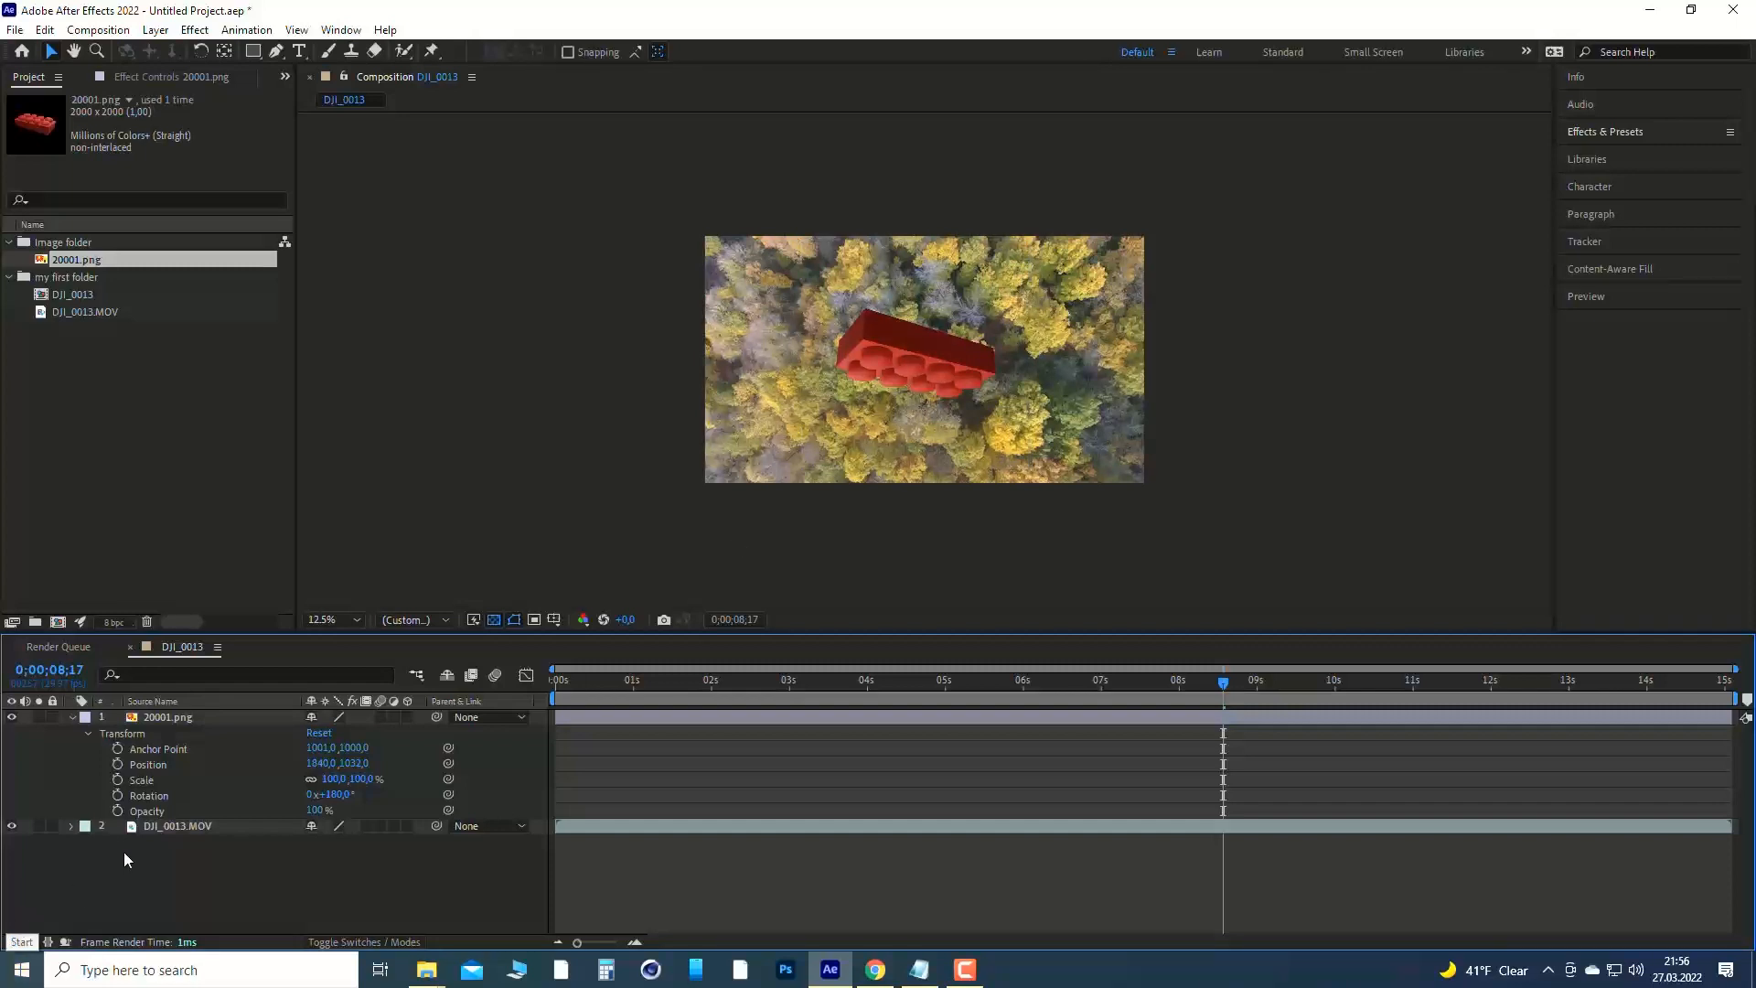
Set the brick image's rotation back to 0°.
click(149, 812)
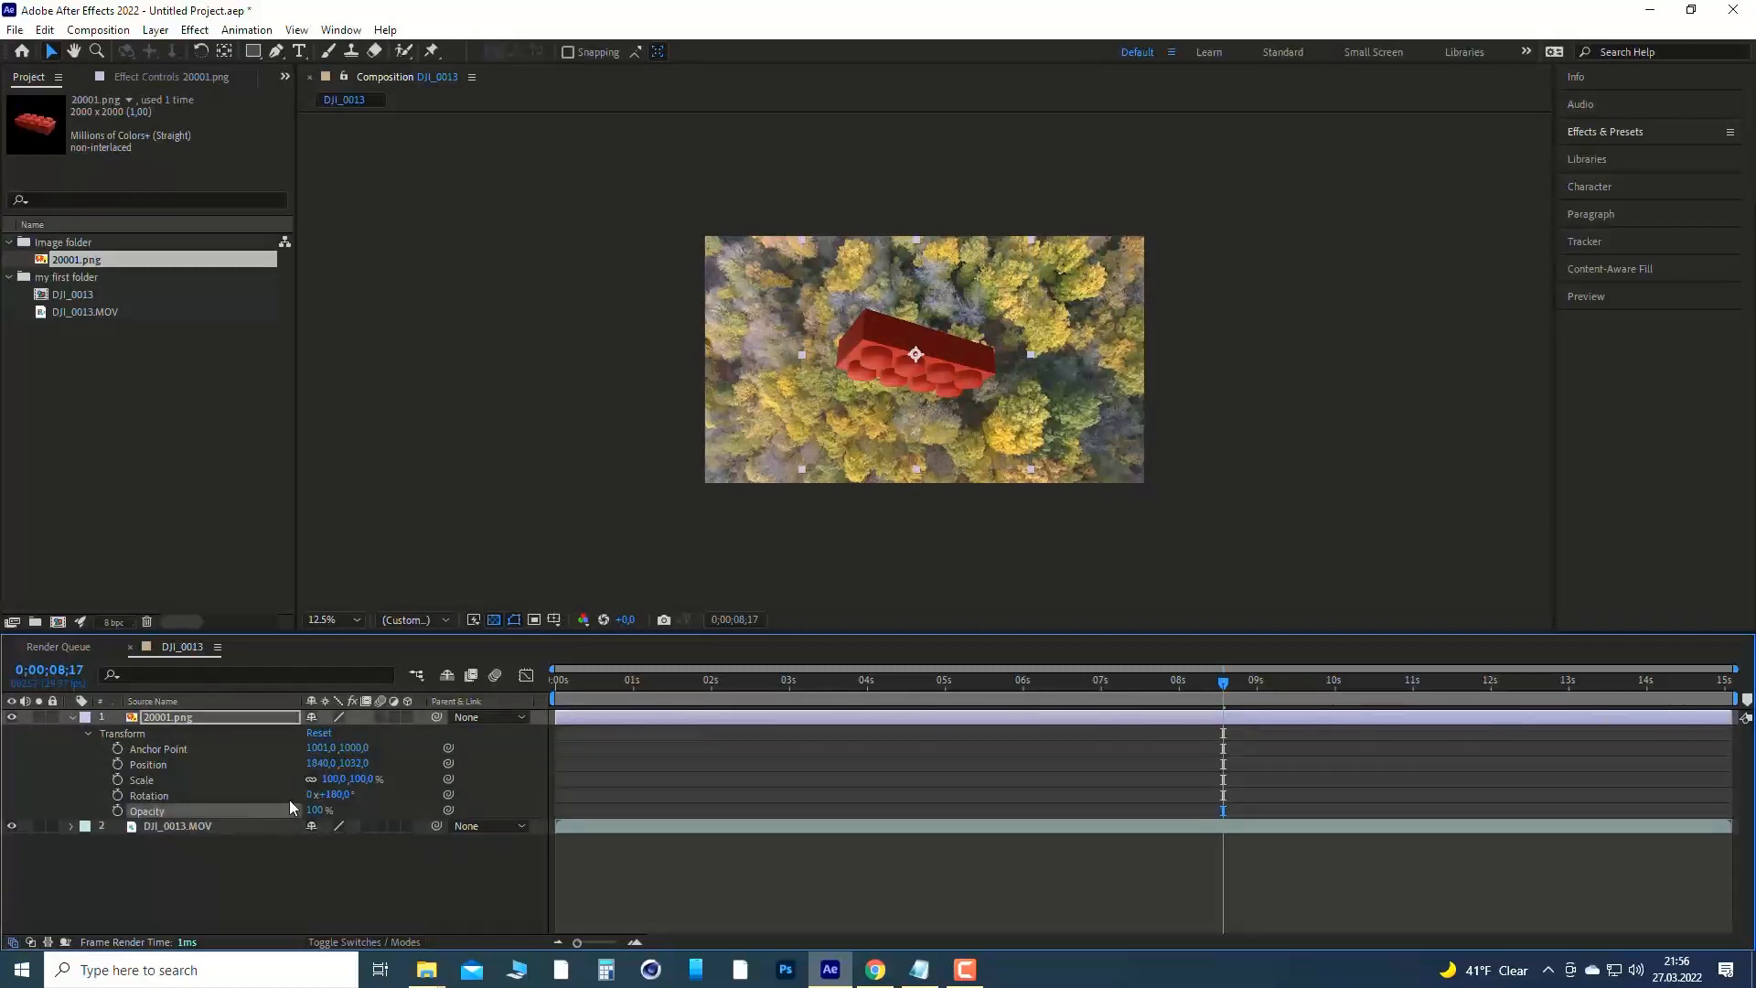
click(333, 795)
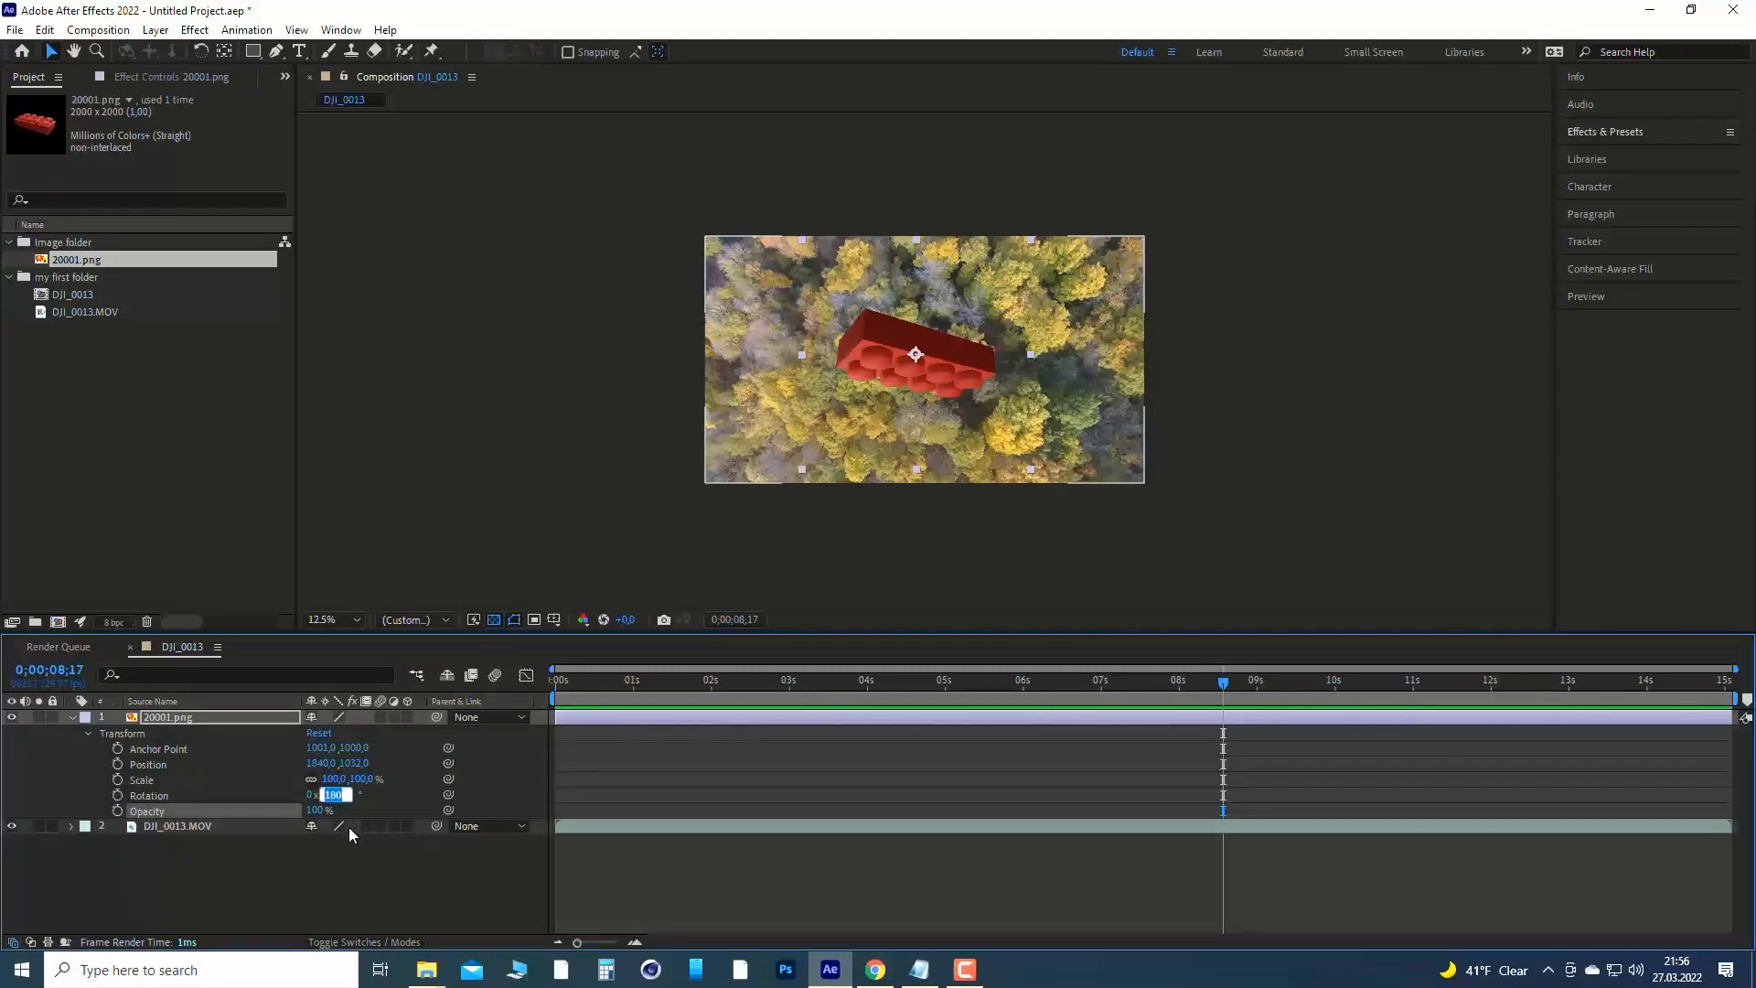
text(0)
click(409, 792)
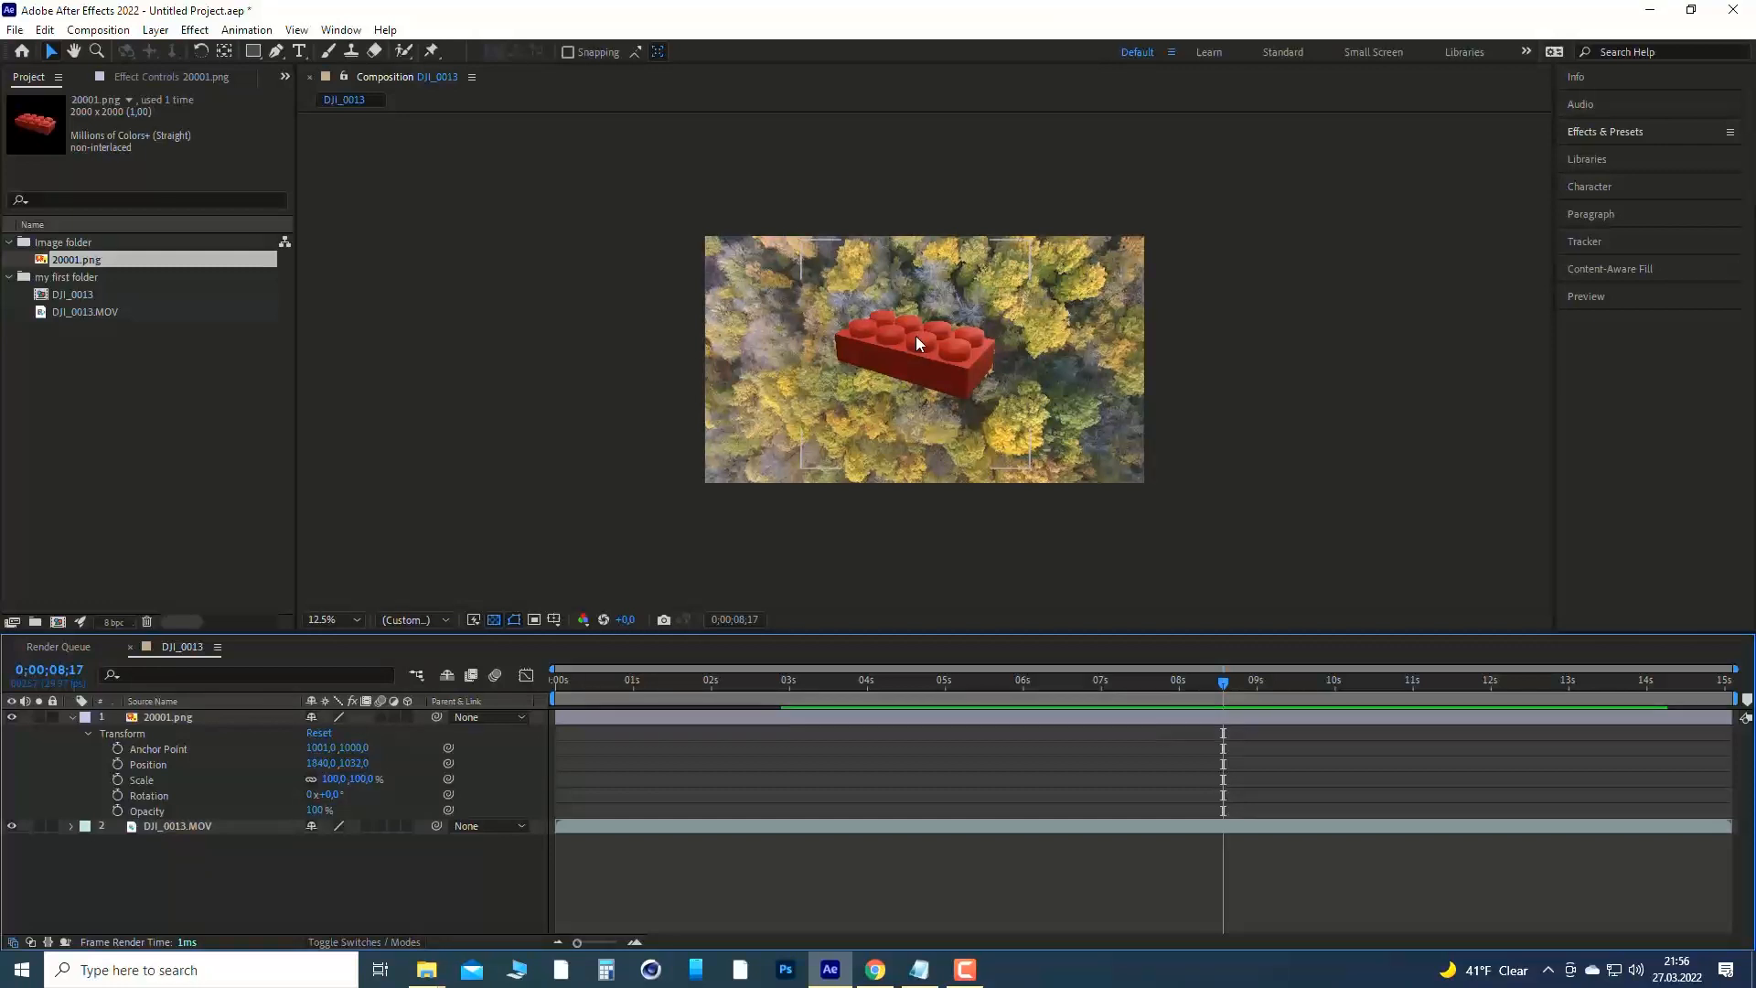
Set the opacity of the brick image layer to 50%.
click(316, 812)
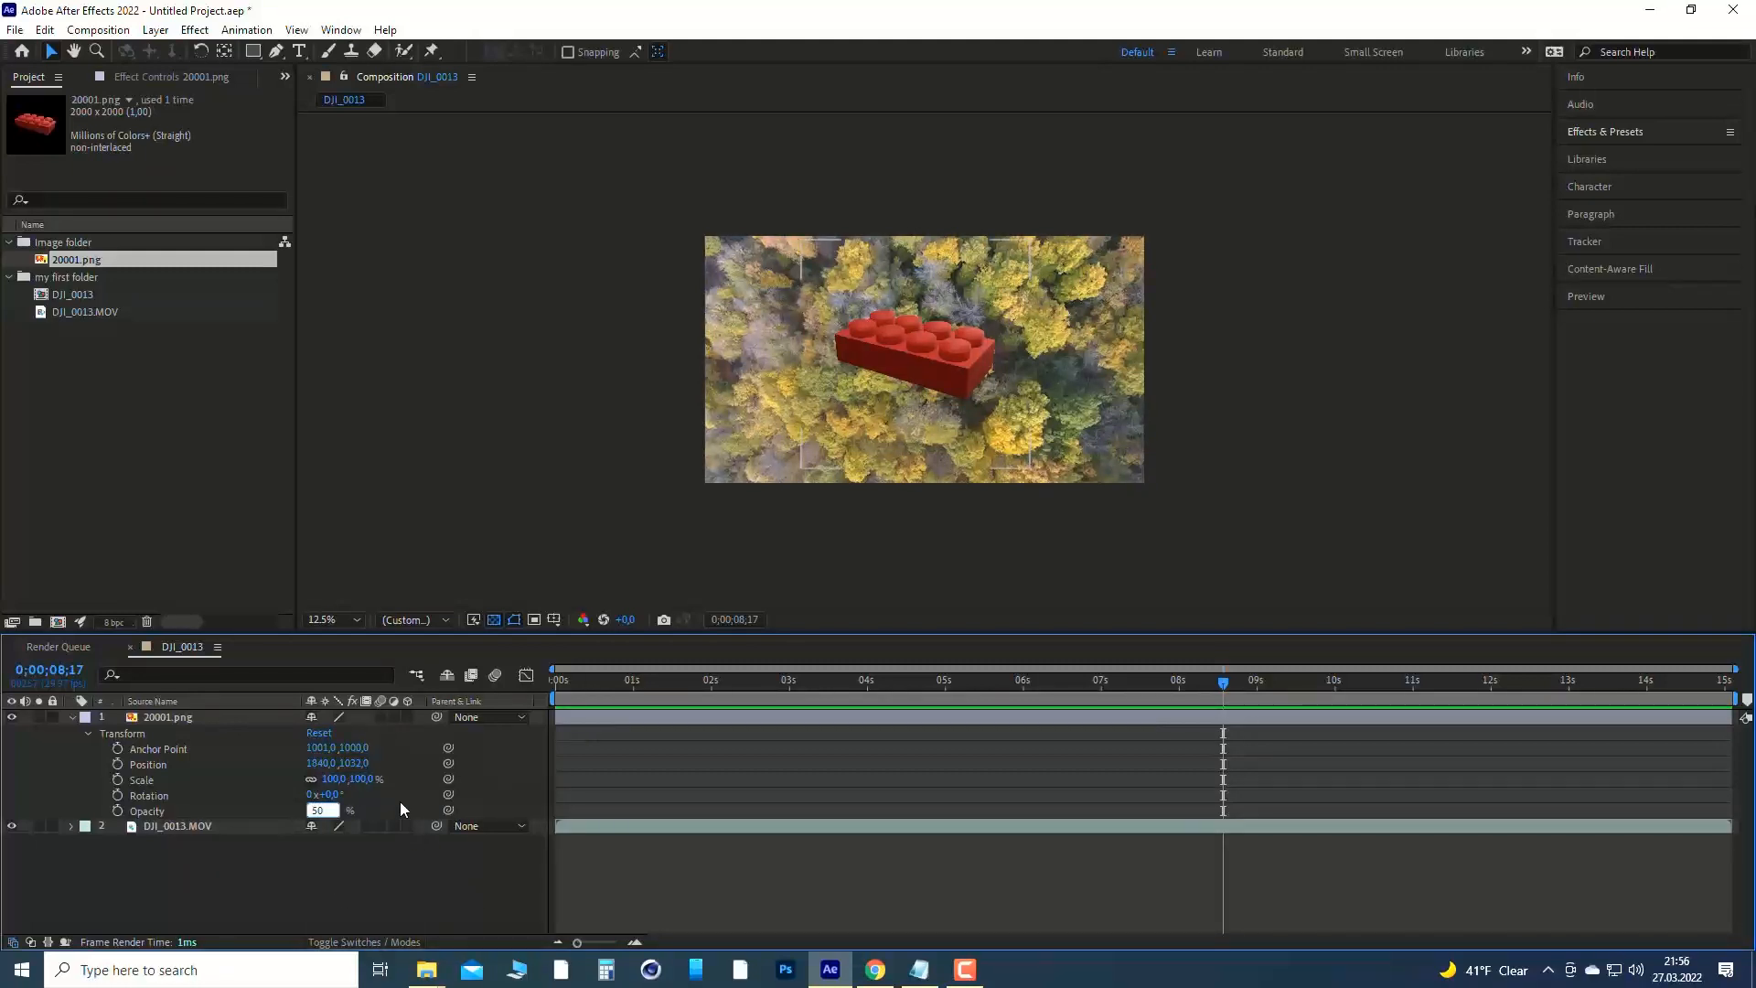
text(50)
key(Return)
Examine how the forest footage shows through the semi-transparent brick, both up close and in the full frame.
scroll(904, 326, up, 2)
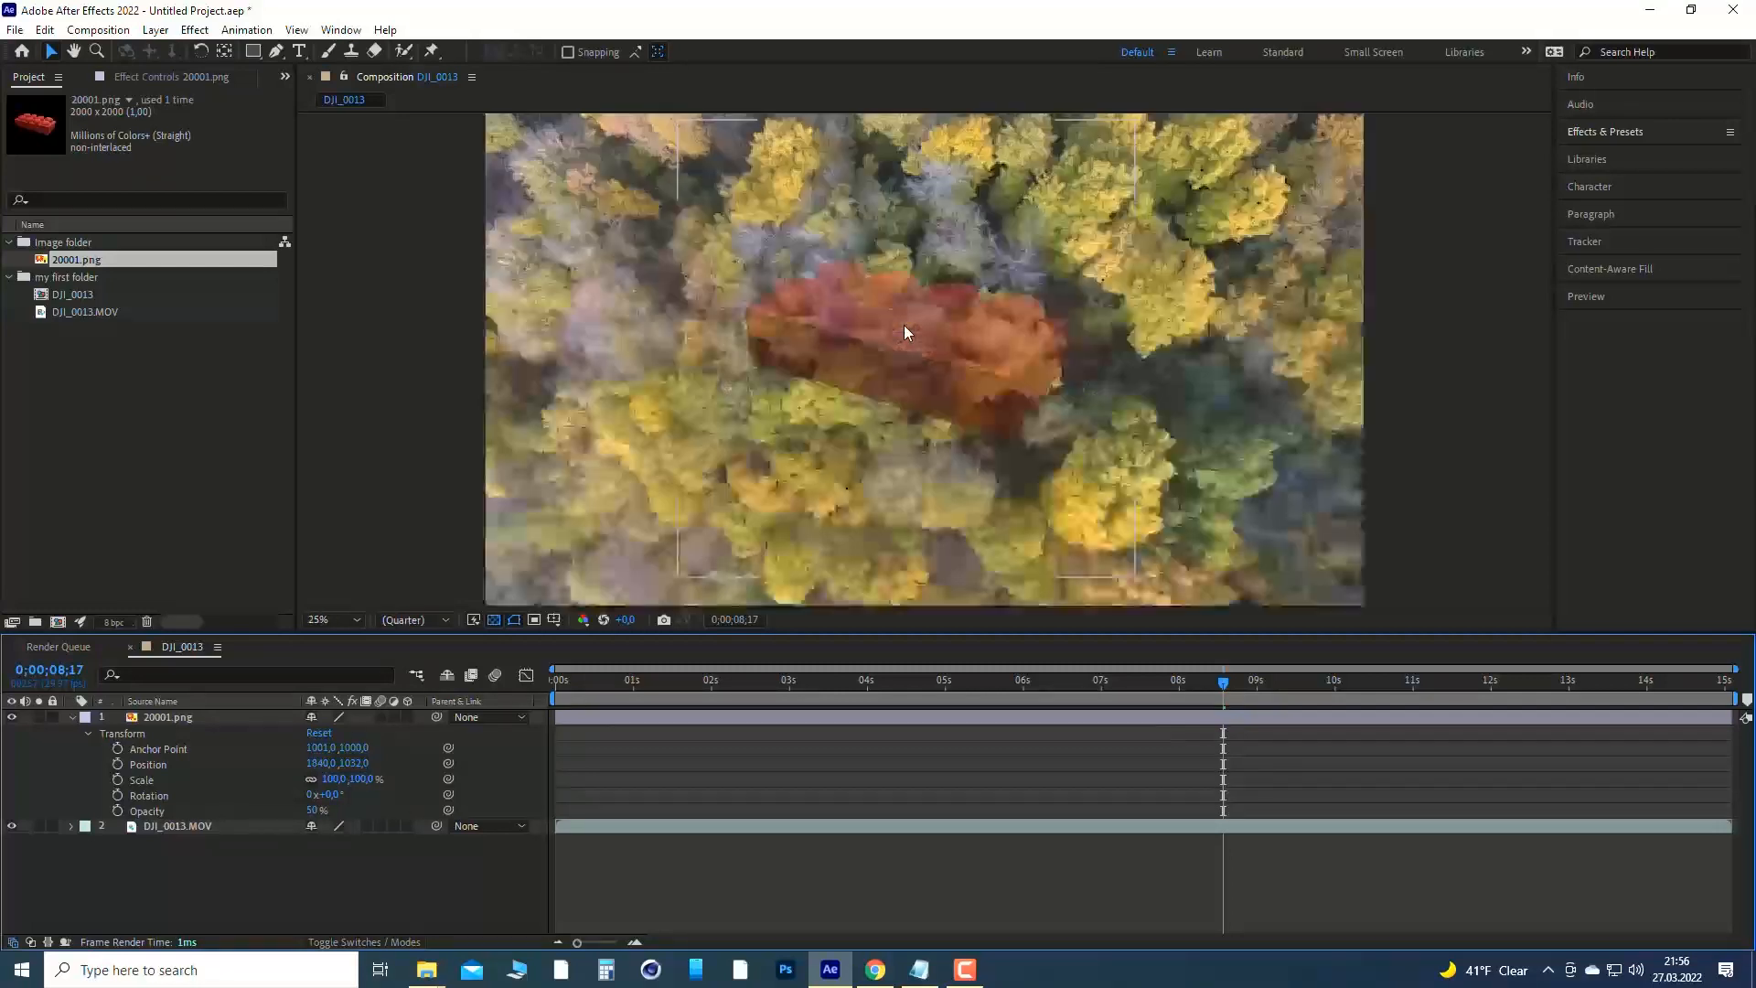
scroll(904, 326, up, 2)
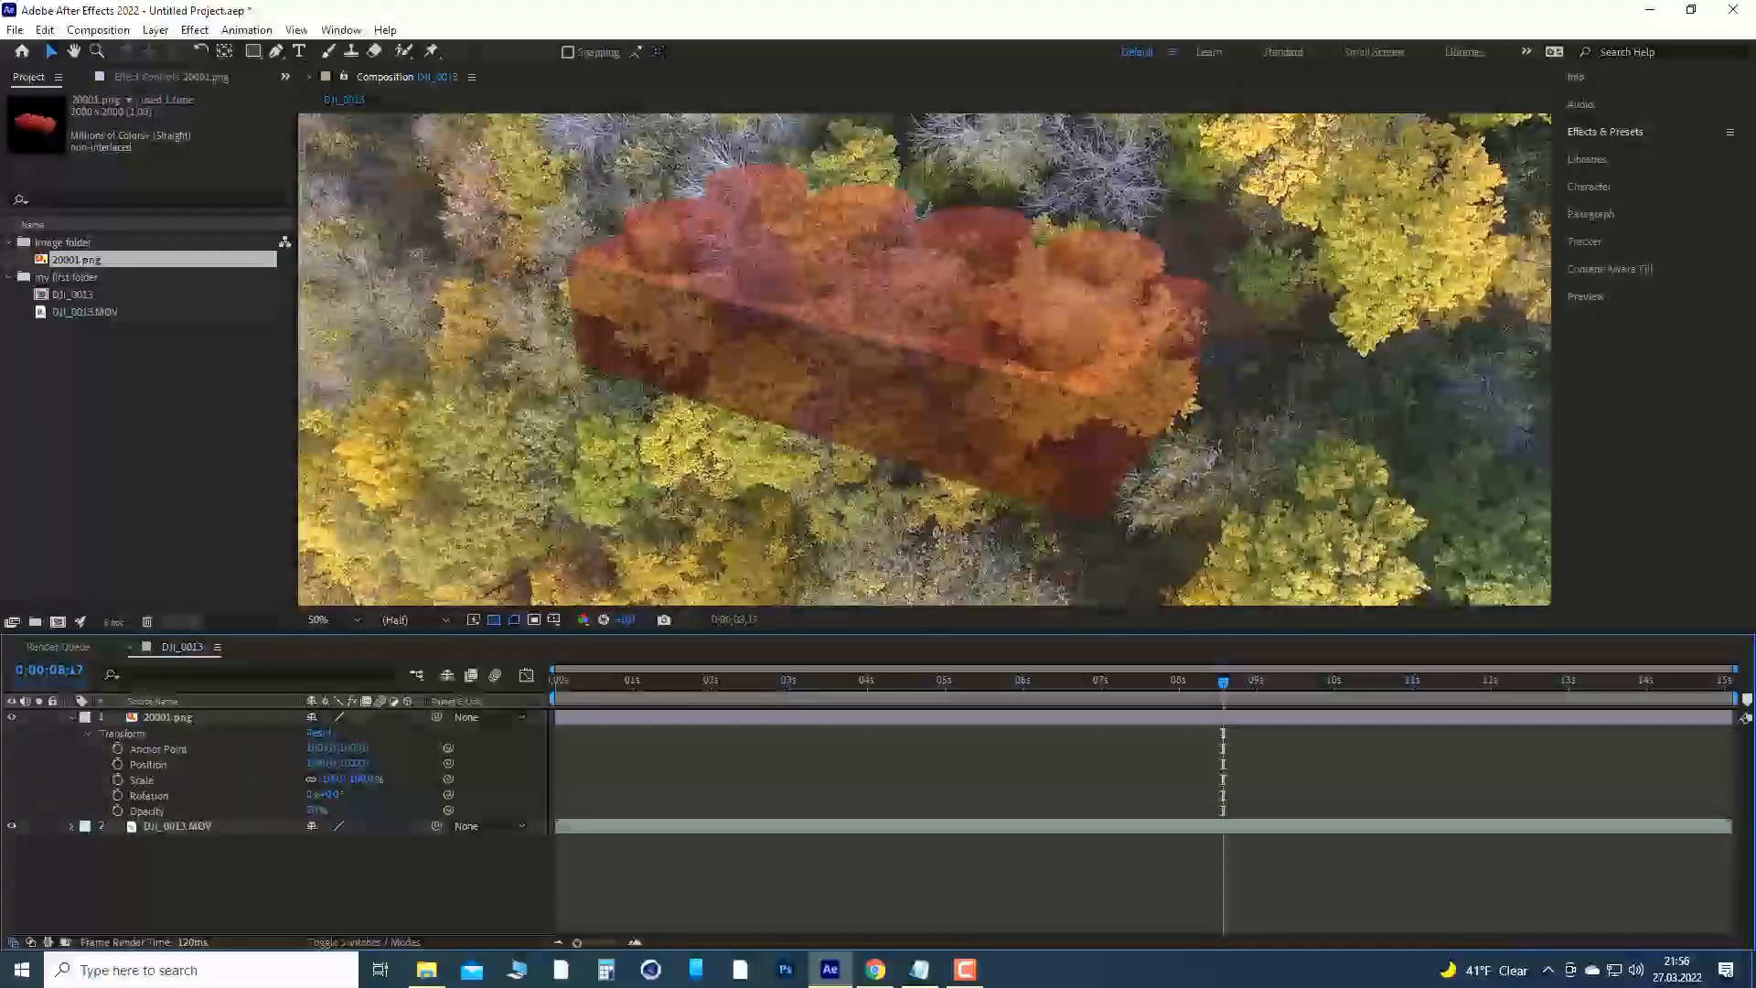
scroll(924, 357, down, 2)
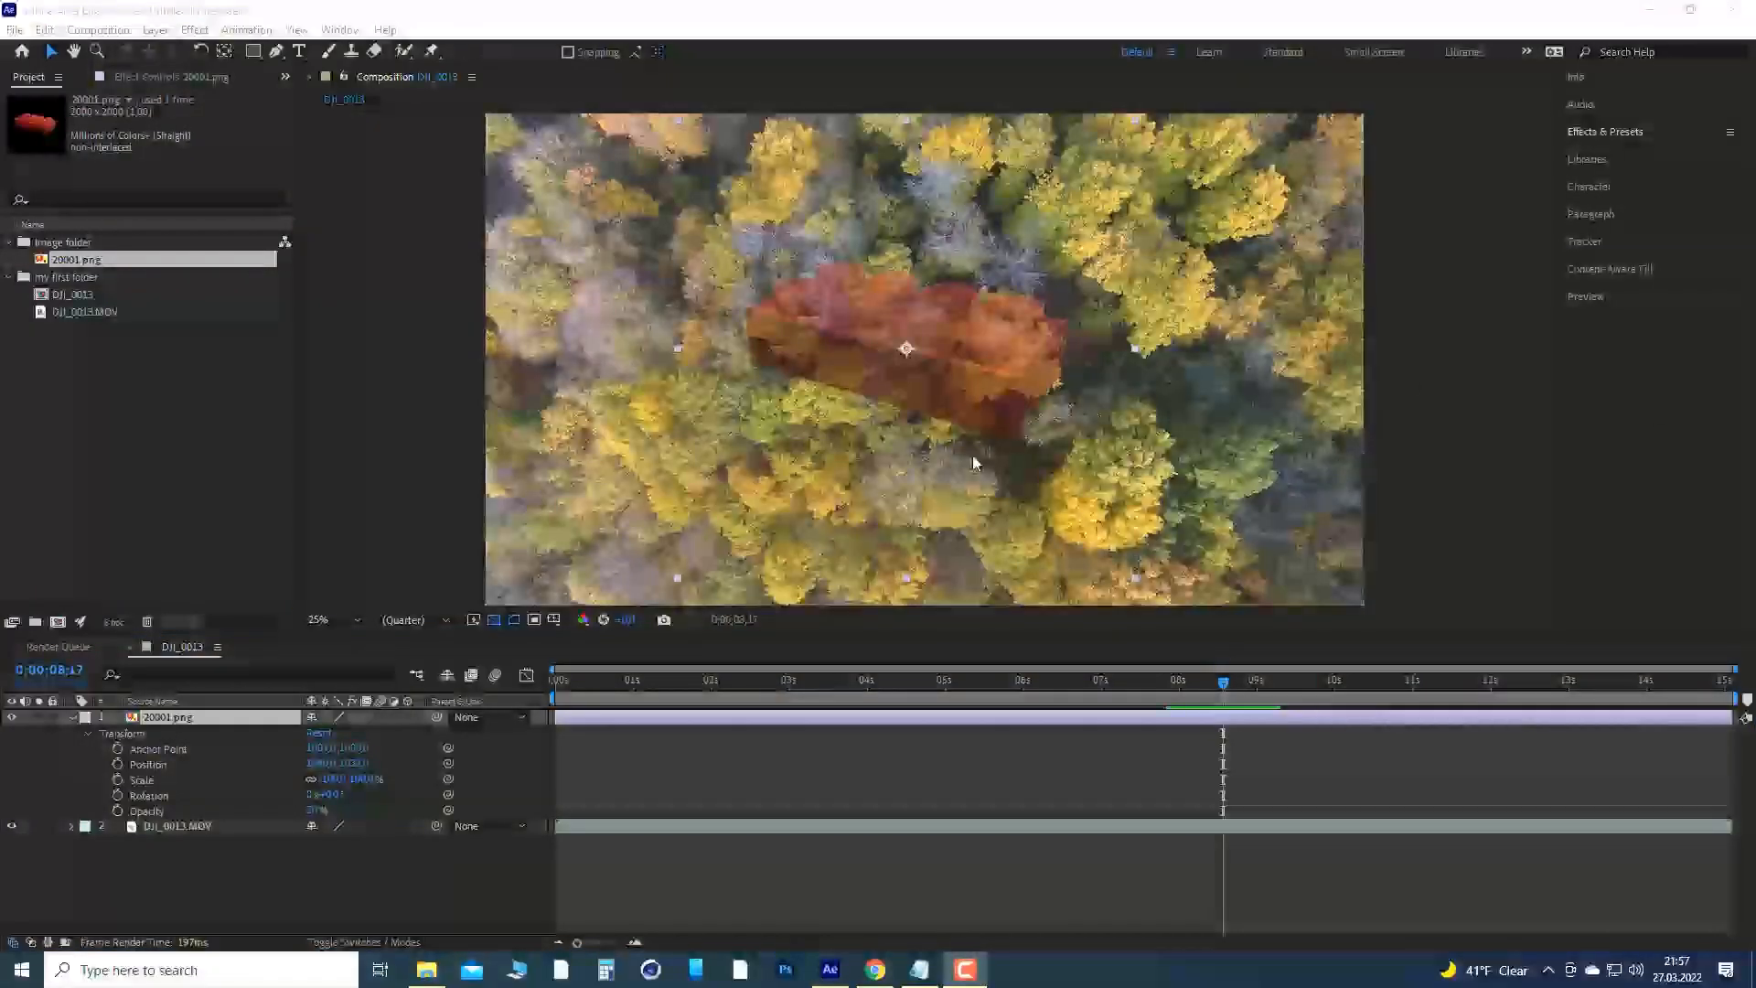
click(377, 353)
scroll(962, 343, up, 8)
scroll(964, 349, down, 7)
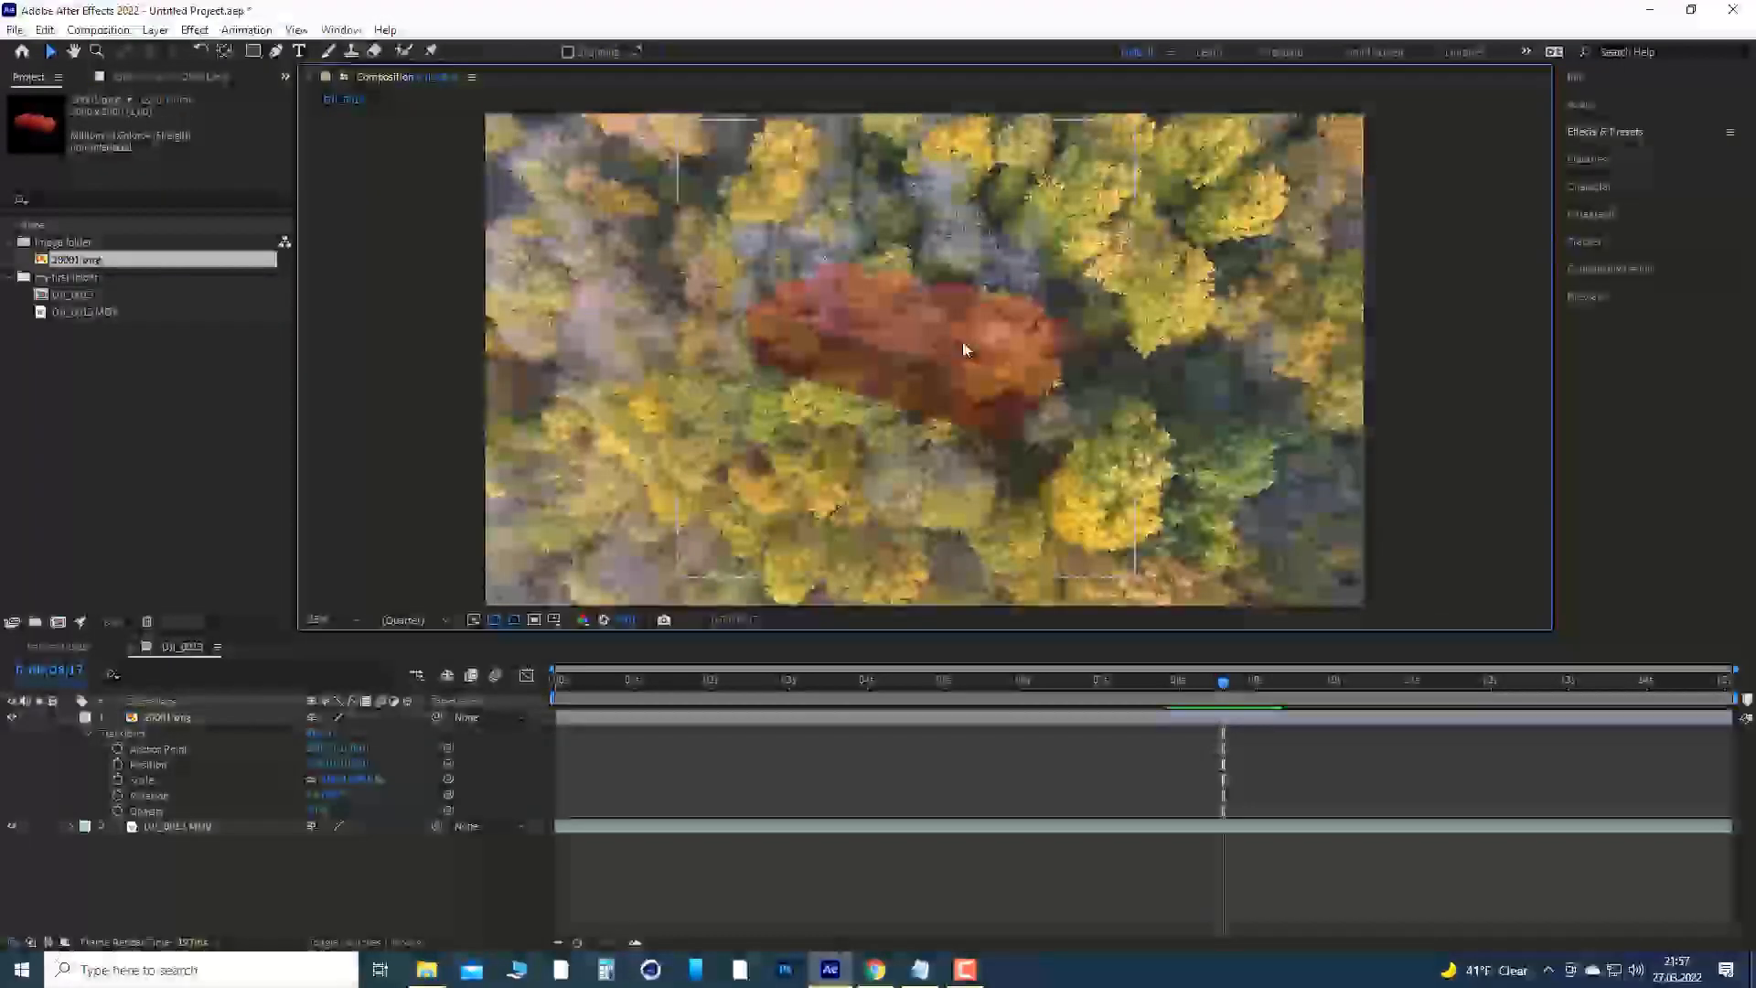
scroll(964, 348, down, 2)
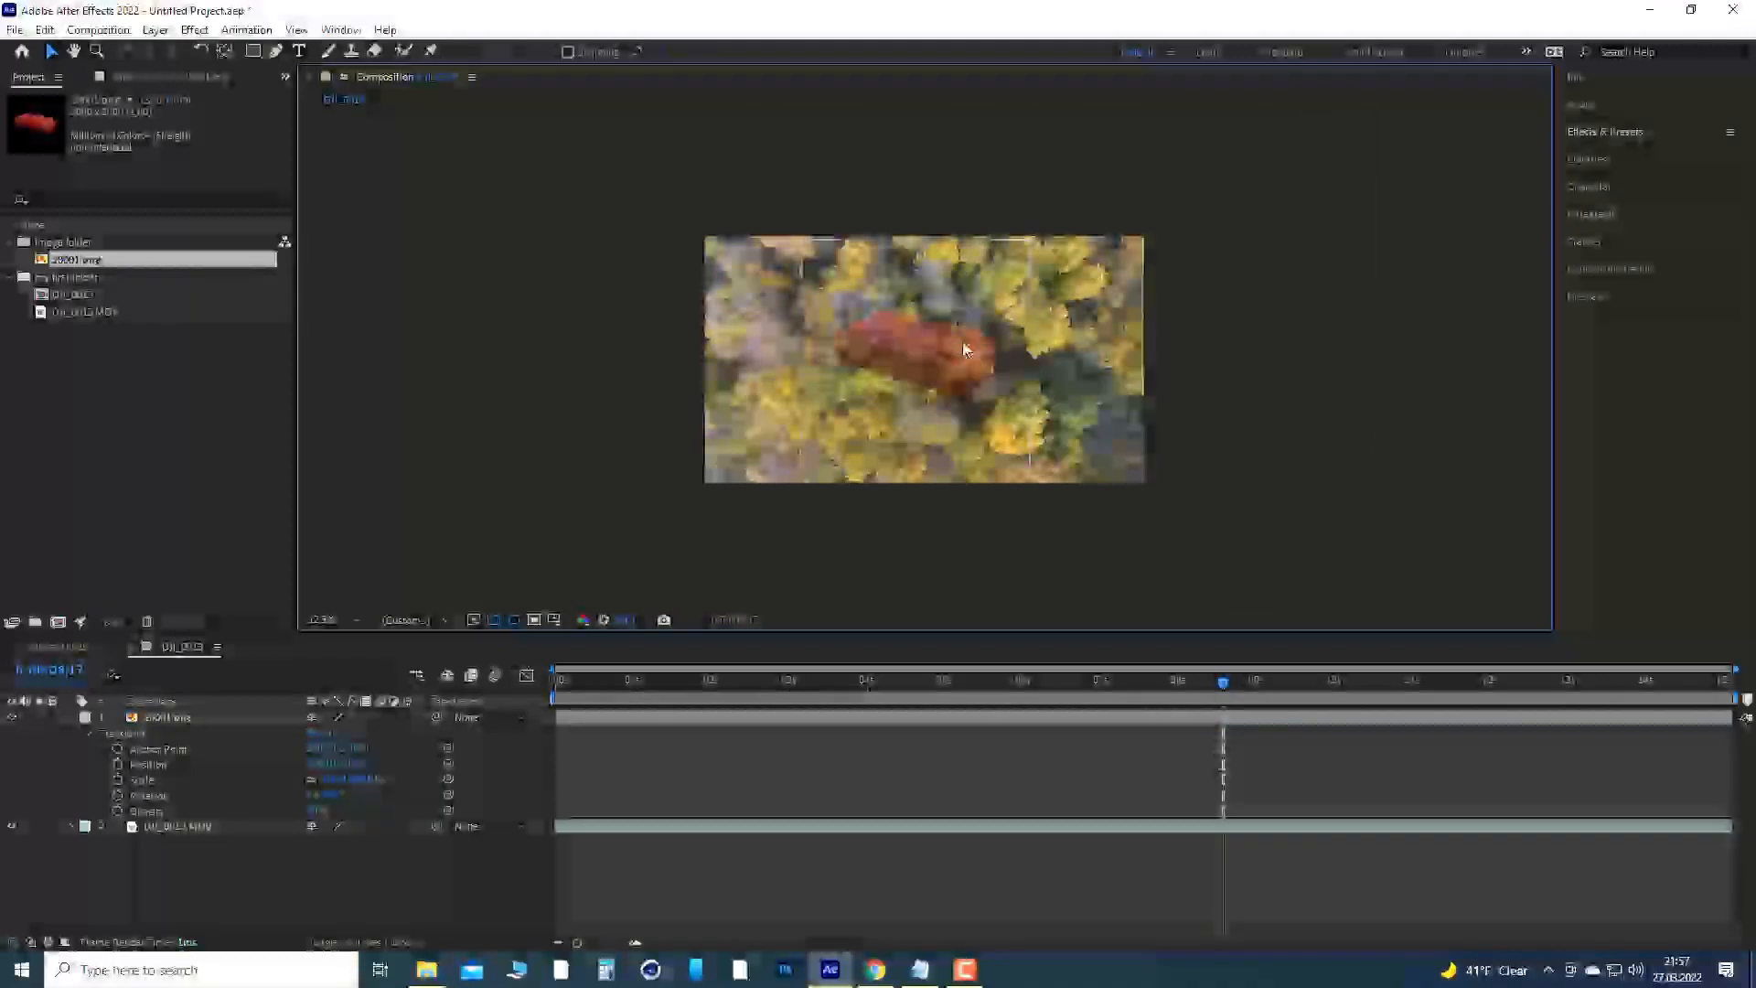
scroll(964, 348, up, 2)
scroll(962, 351, up, 1)
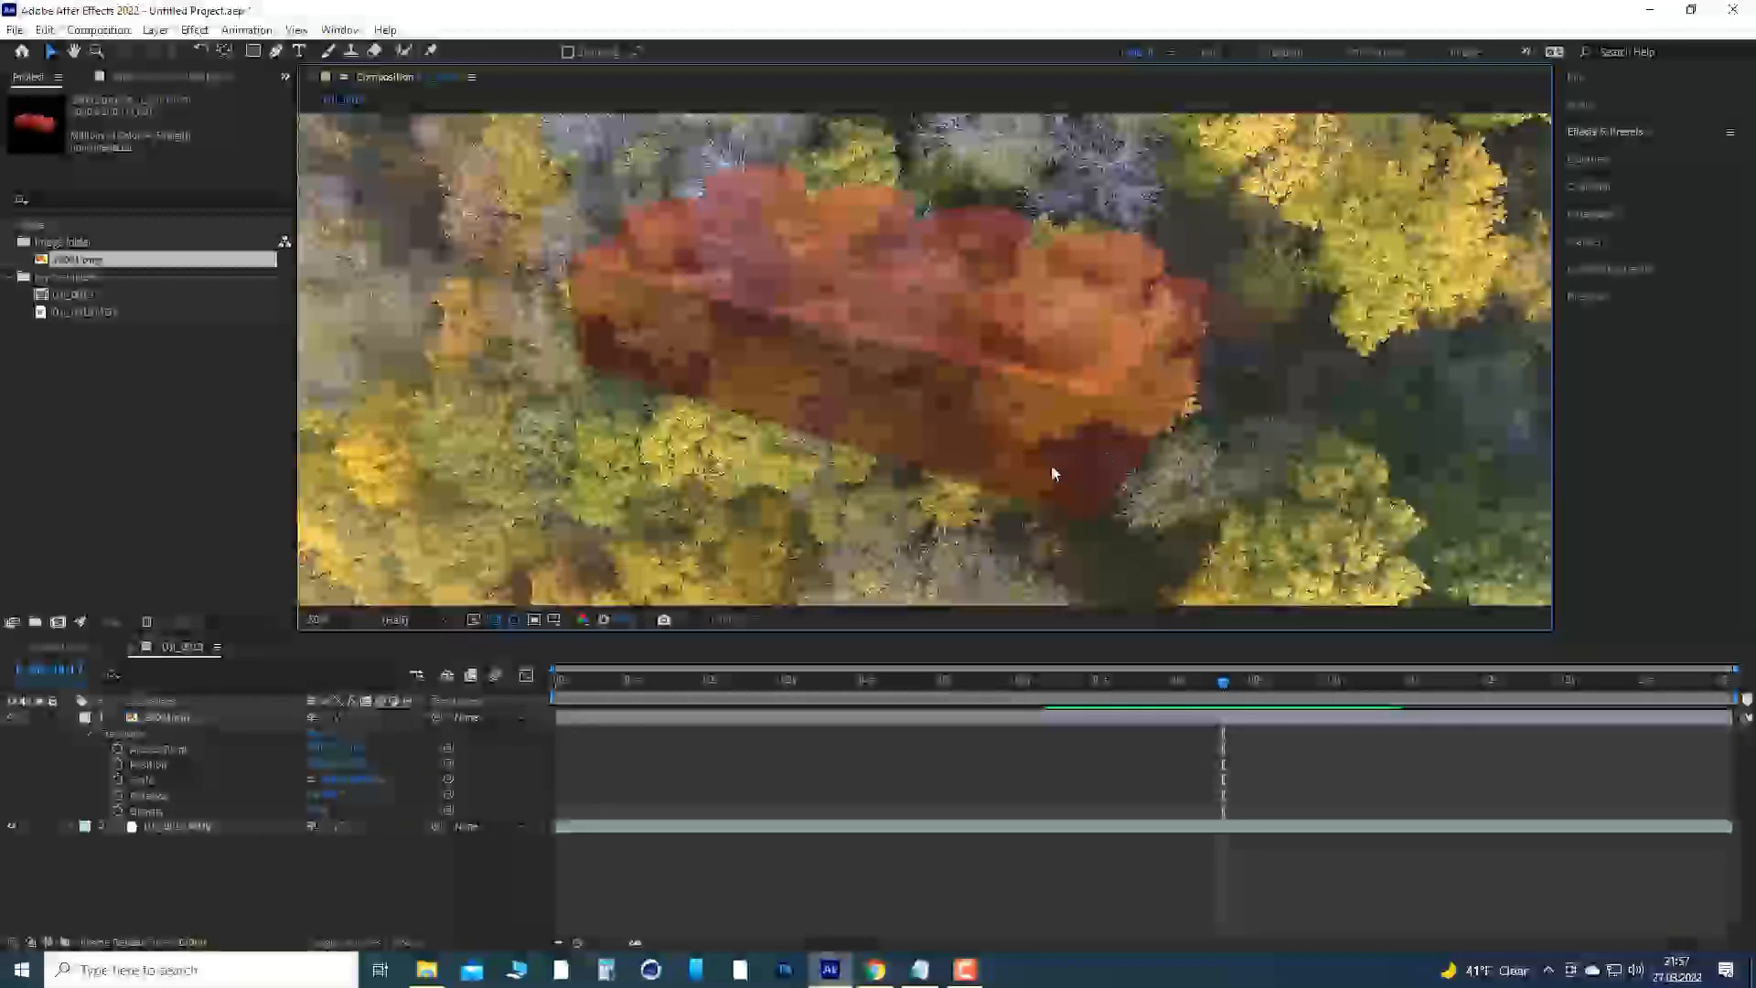
Set the opacity of the brick image layer back to 100%.
mouse_move(331, 820)
mouse_down()
mouse_move(301, 820)
mouse_move(347, 820)
mouse_up()
click(1111, 366)
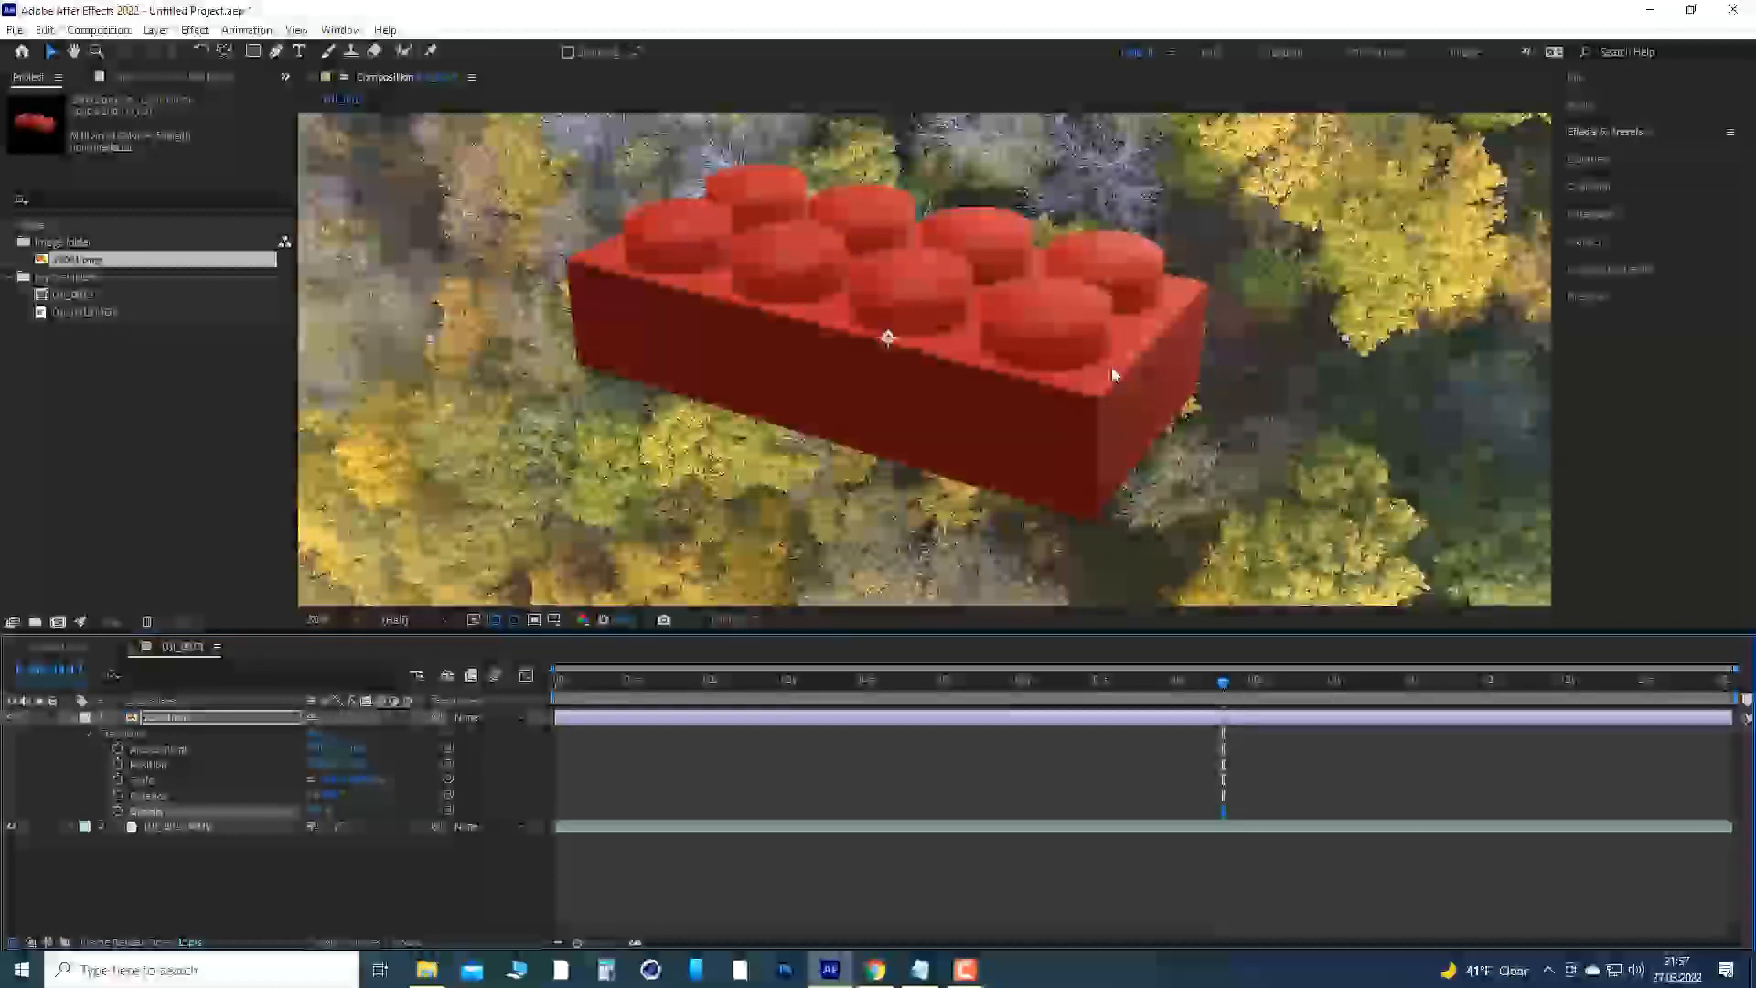
scroll(1111, 366, down, 3)
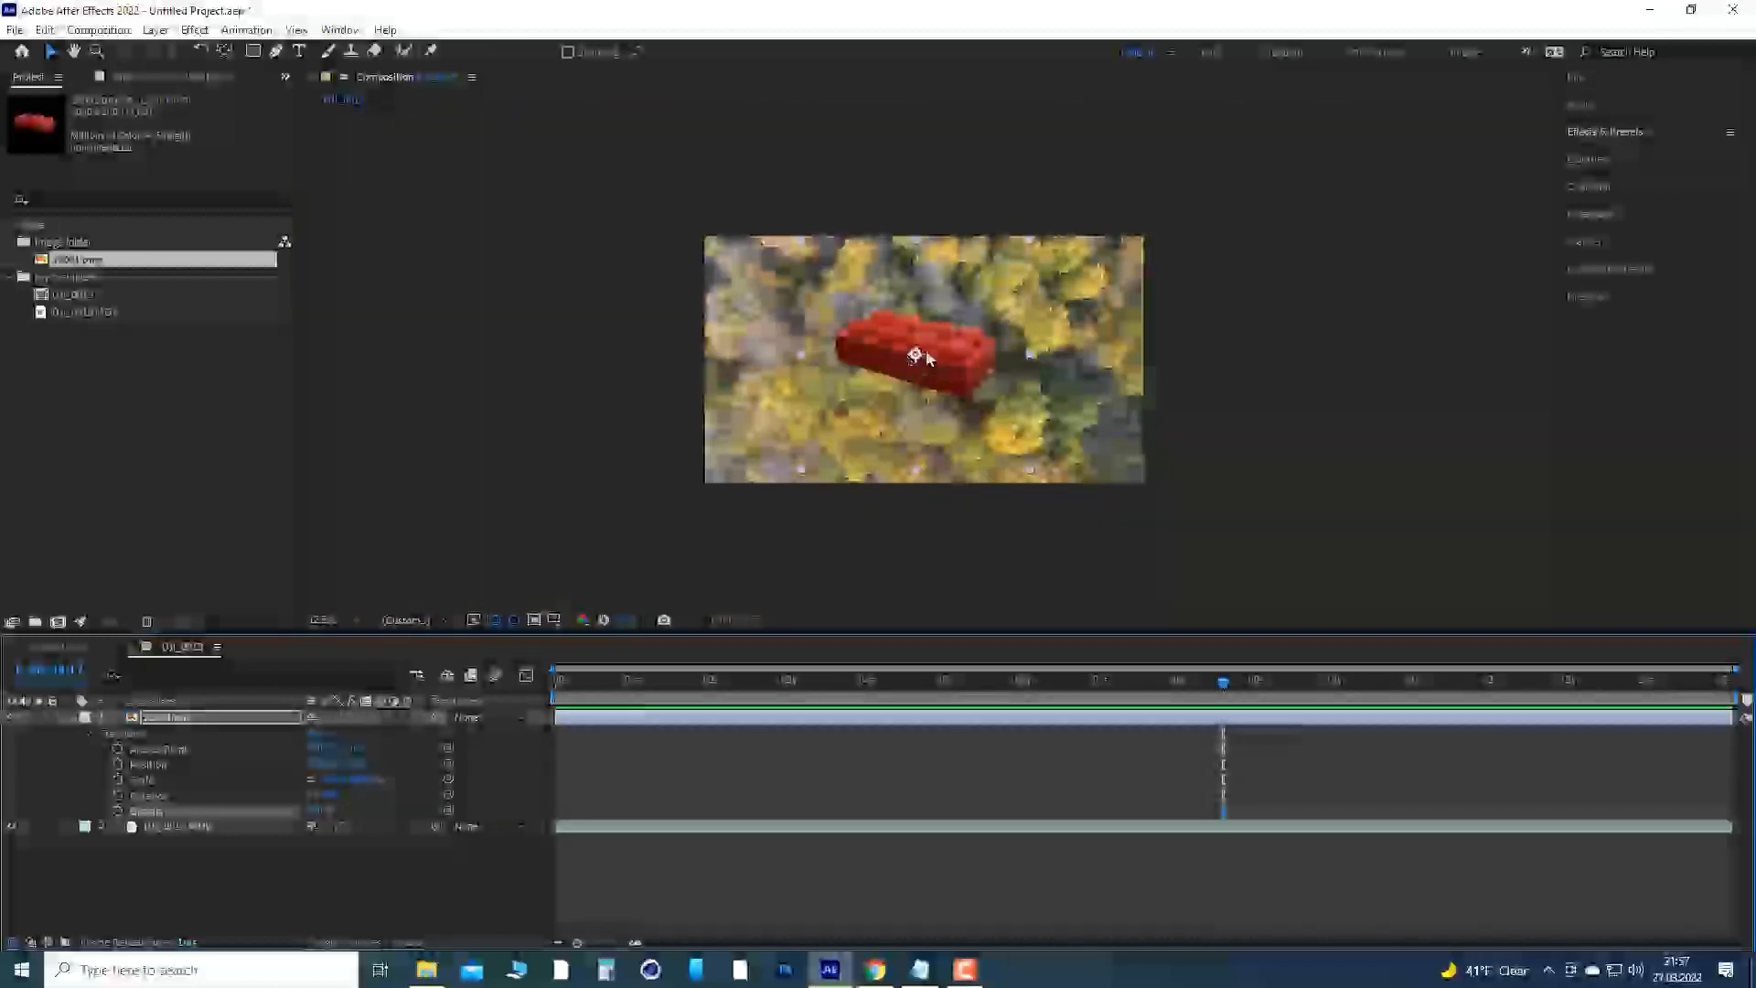
Relocate the brick image's anchor point to the brick's upper-left corner with the Pan Behind tool.
click(225, 51)
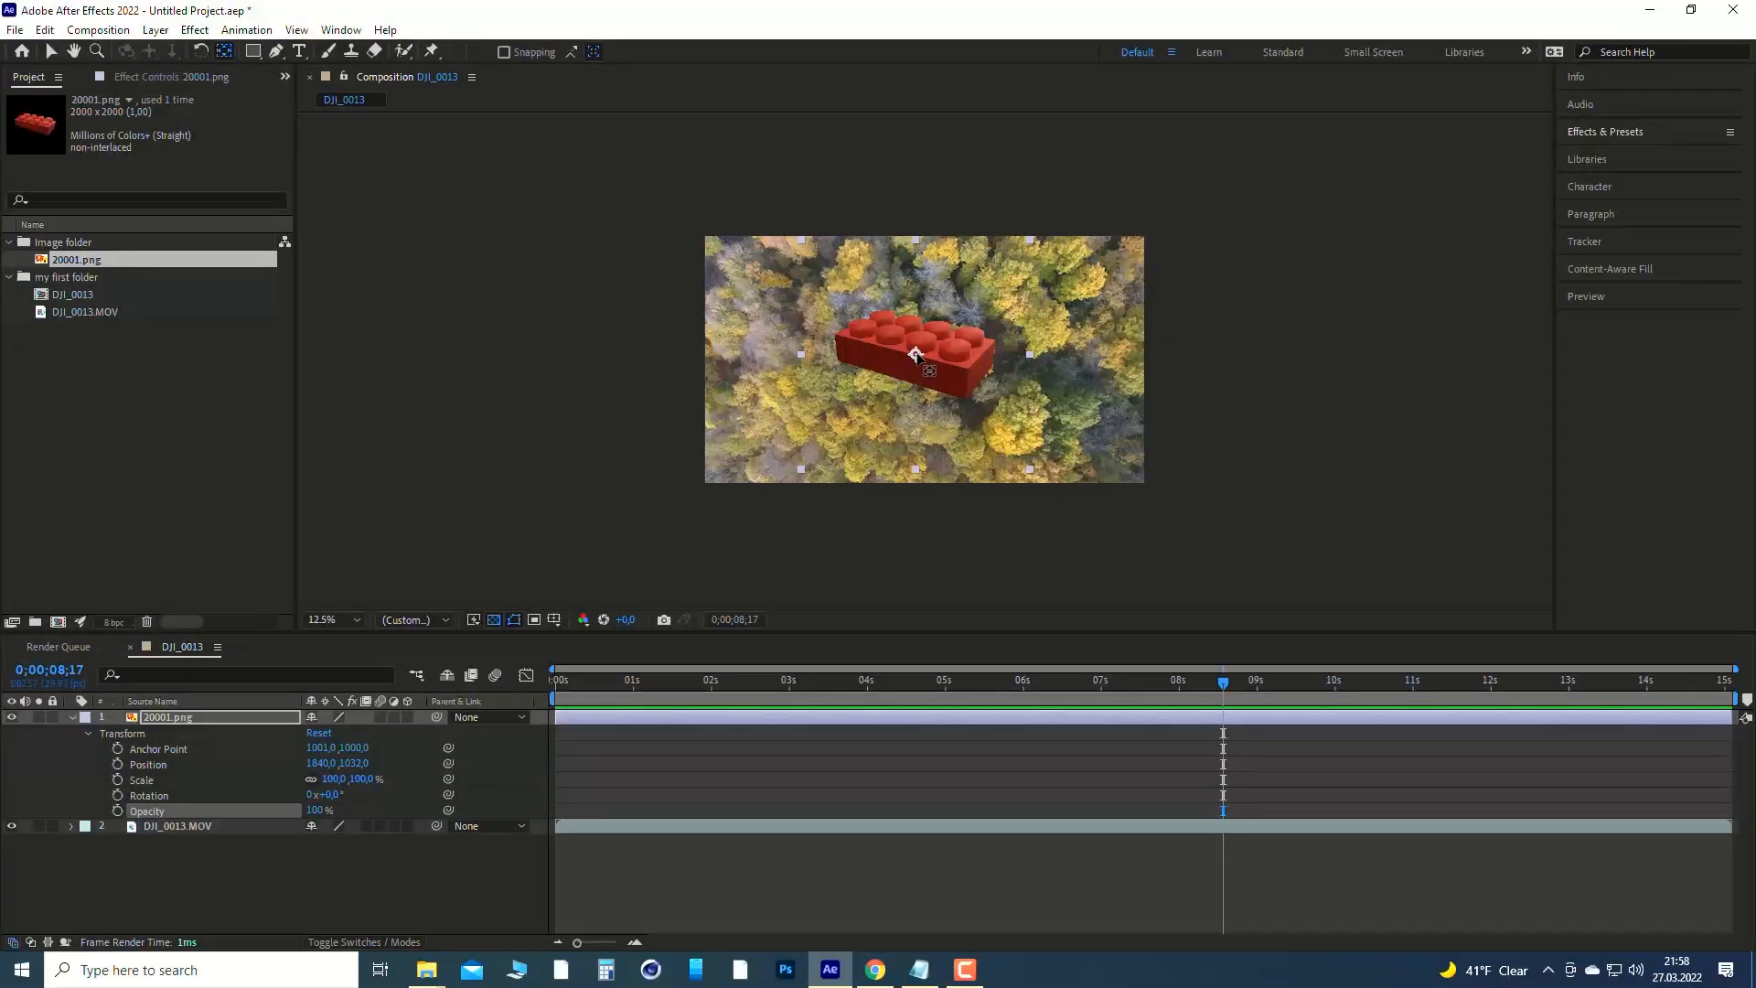
drag(915, 354, 862, 285)
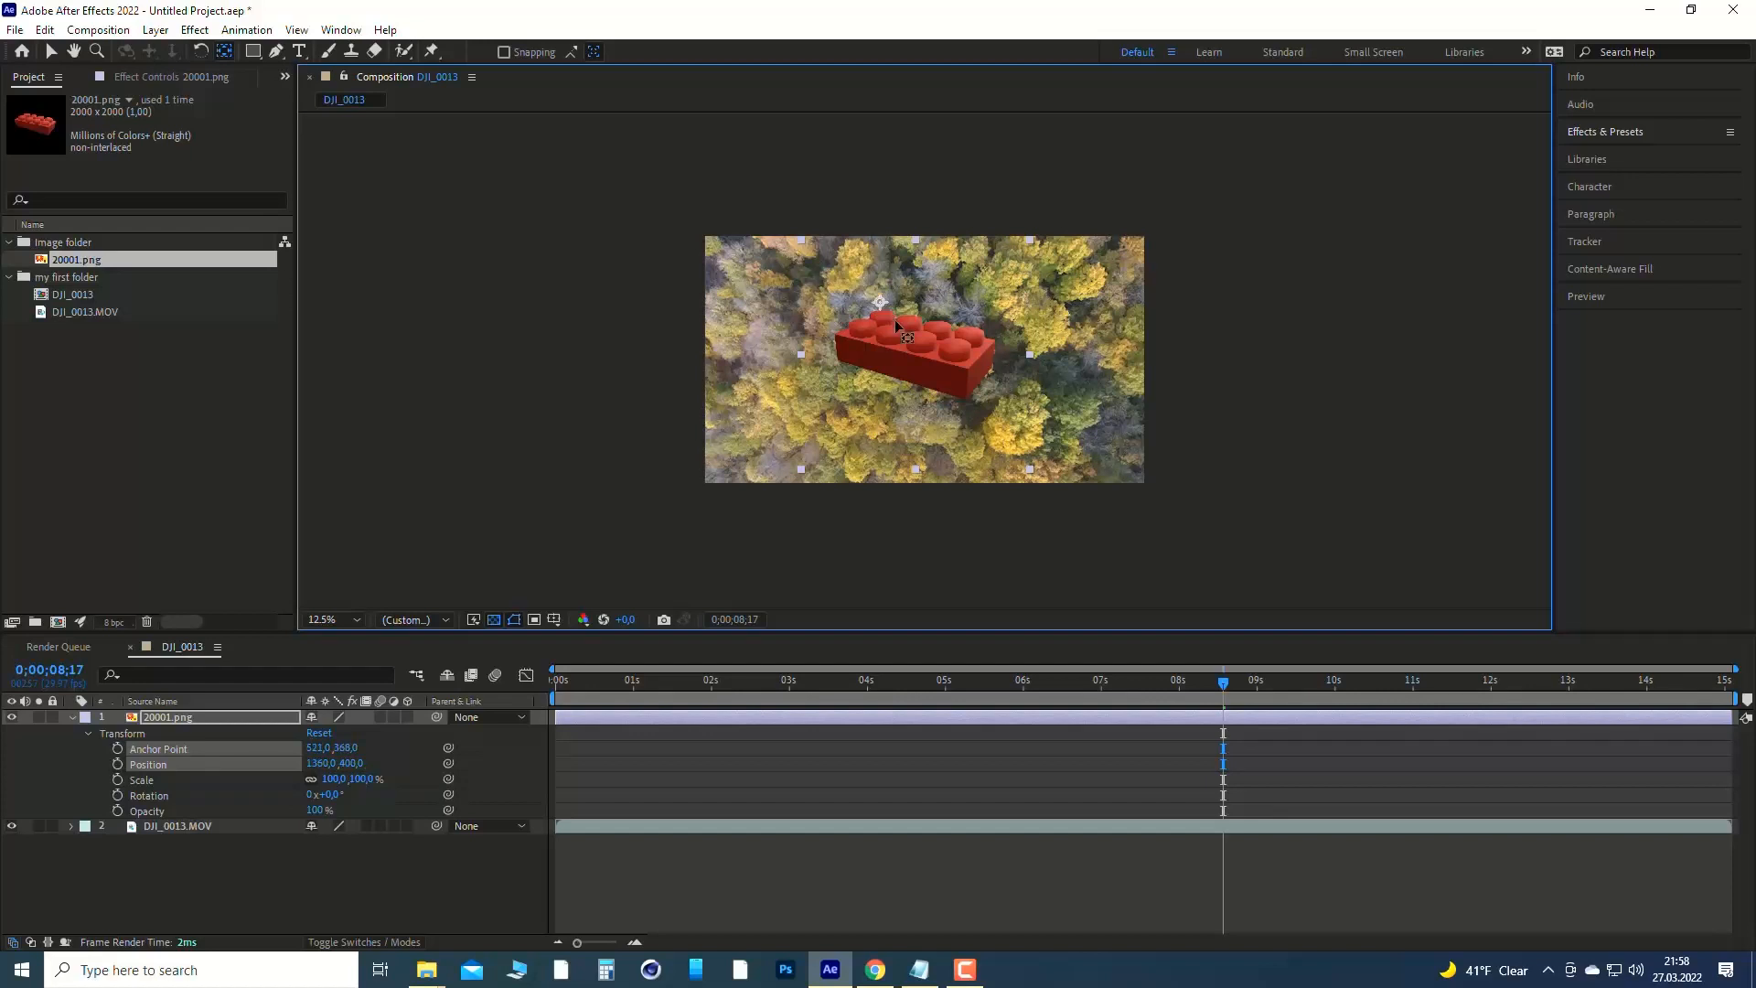
drag(903, 353, 842, 336)
key(period)
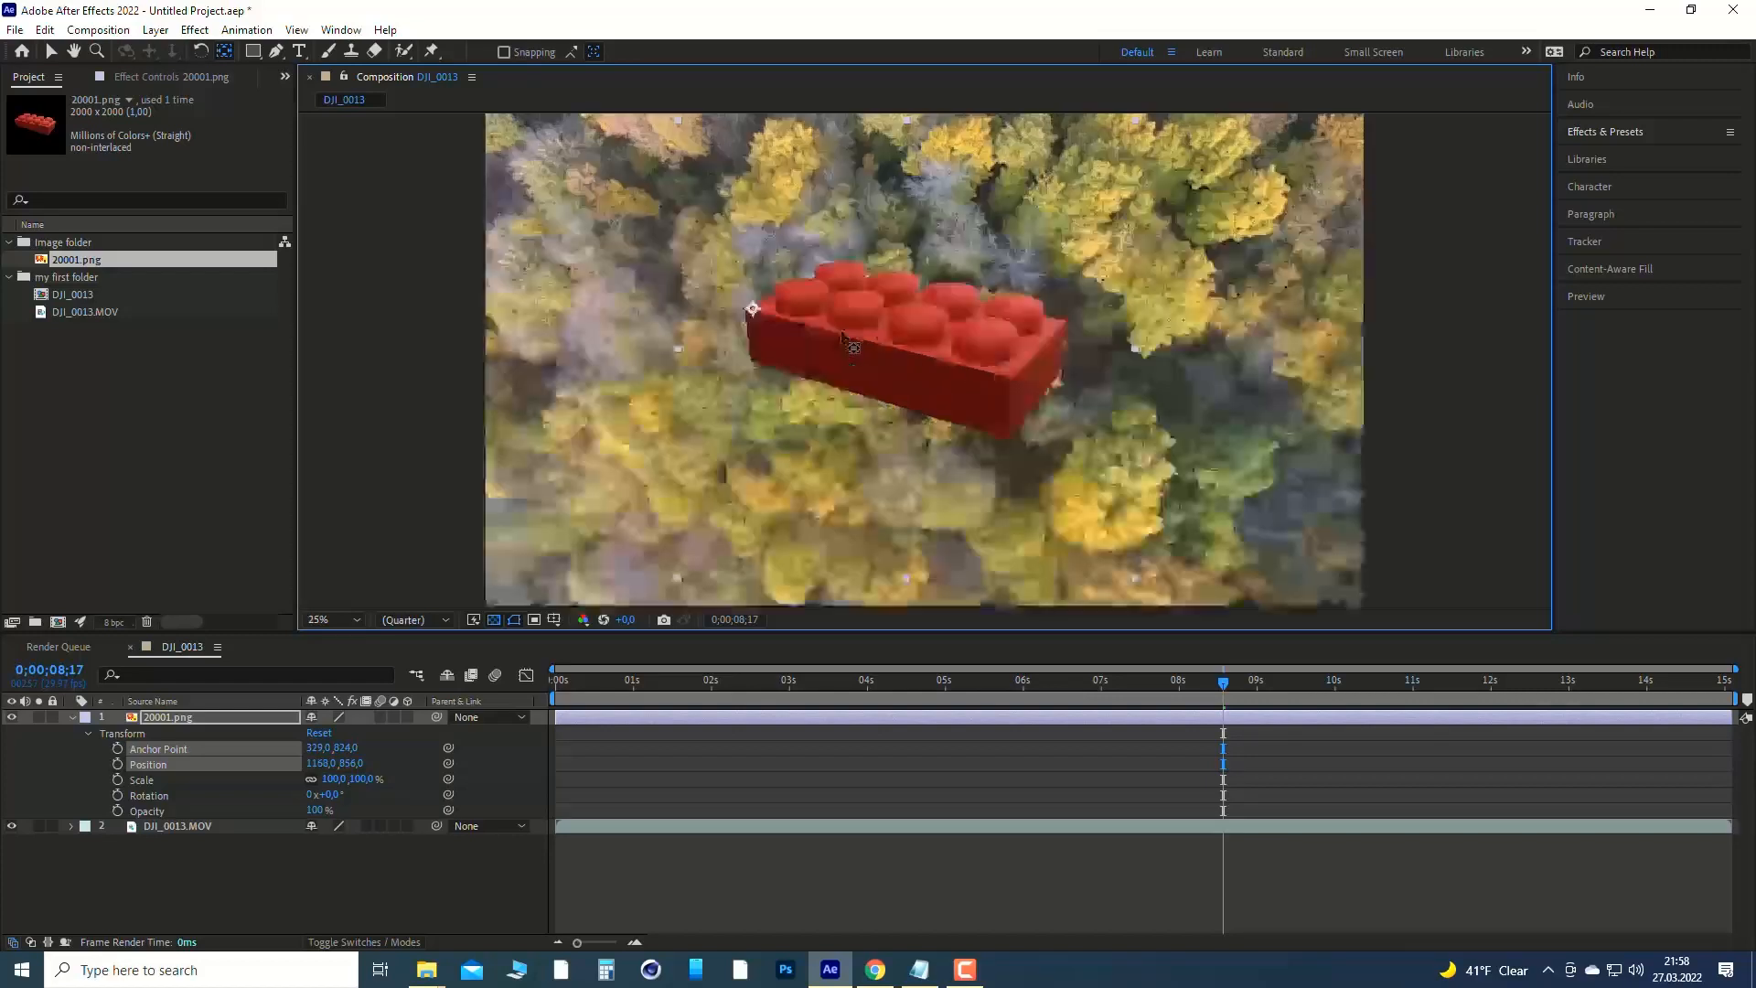
key(period)
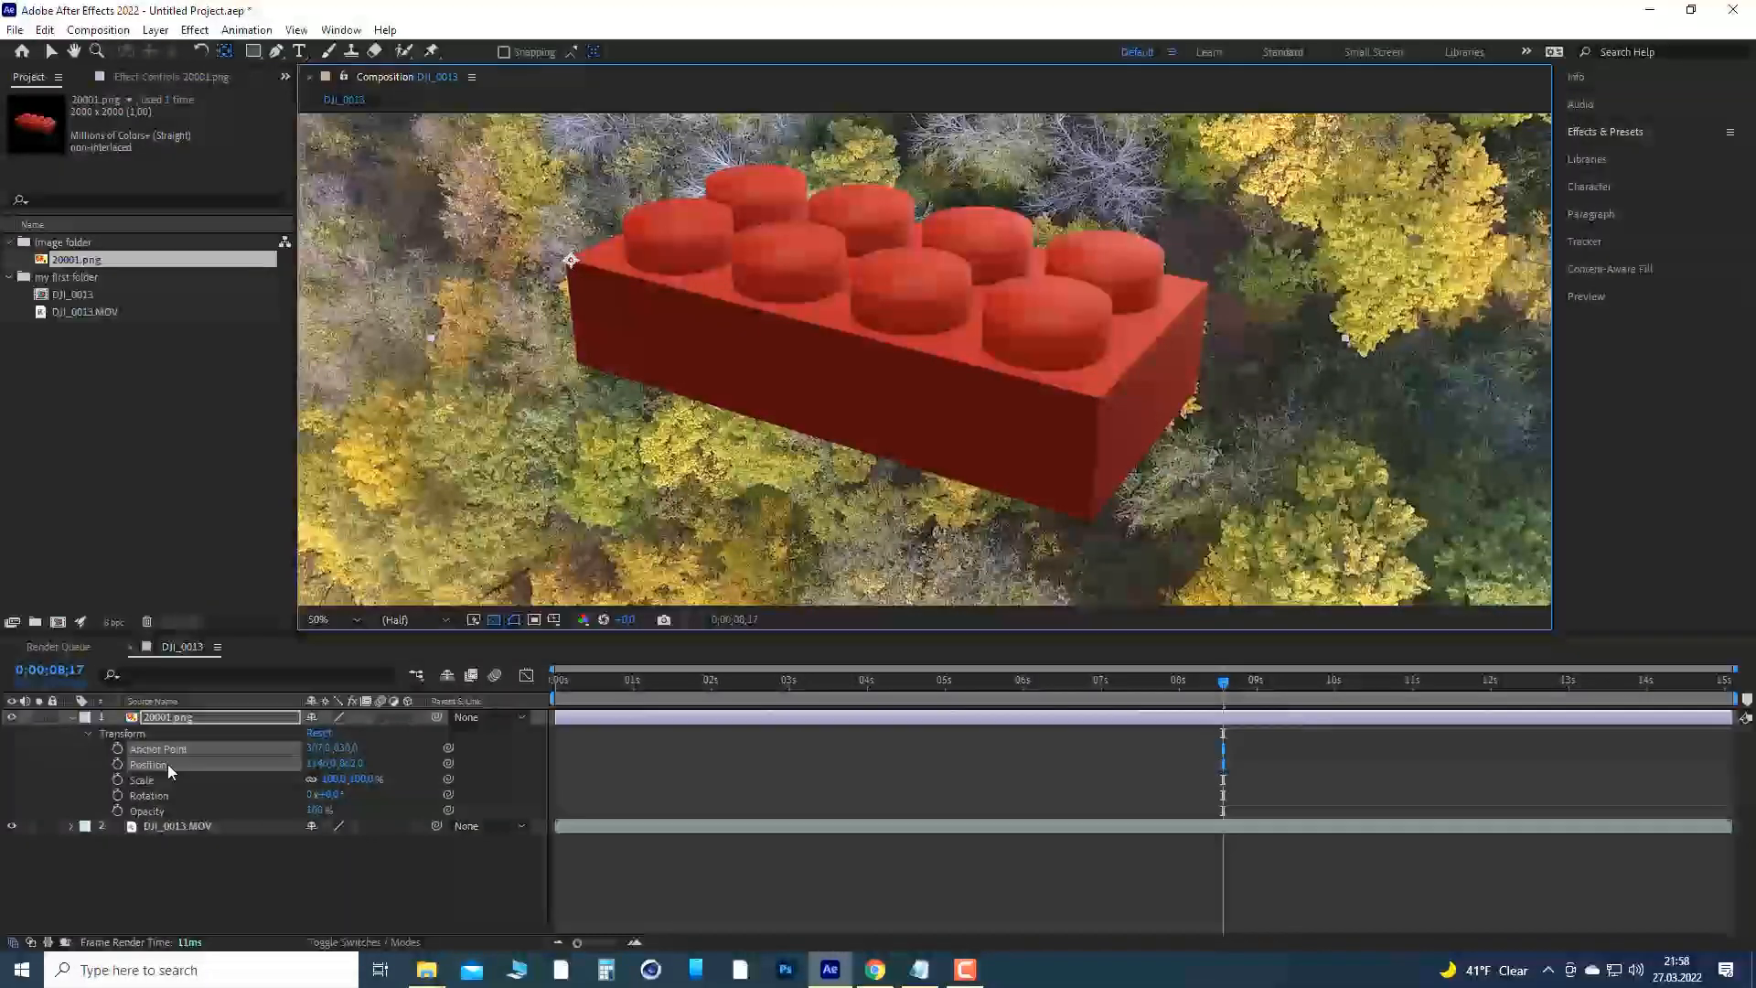
Rotate the brick image around its corner anchor point, leaving its rotation at about -5°.
click(365, 798)
key(comma)
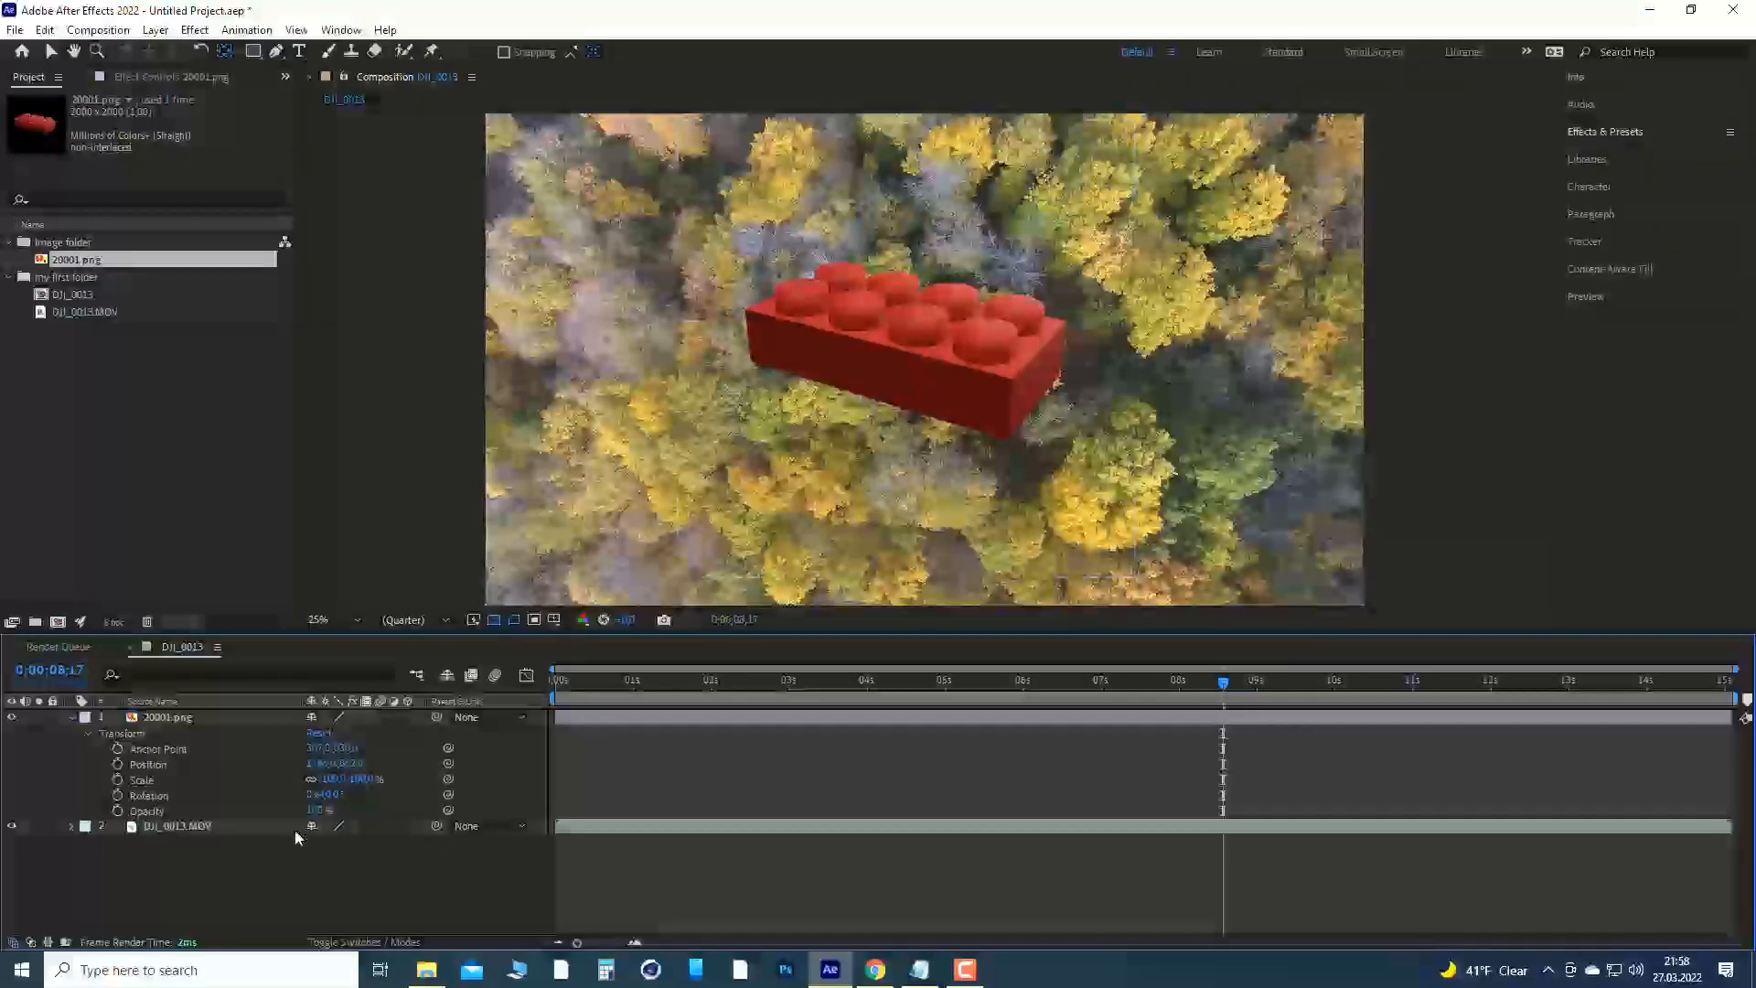
drag(333, 793, 199, 10)
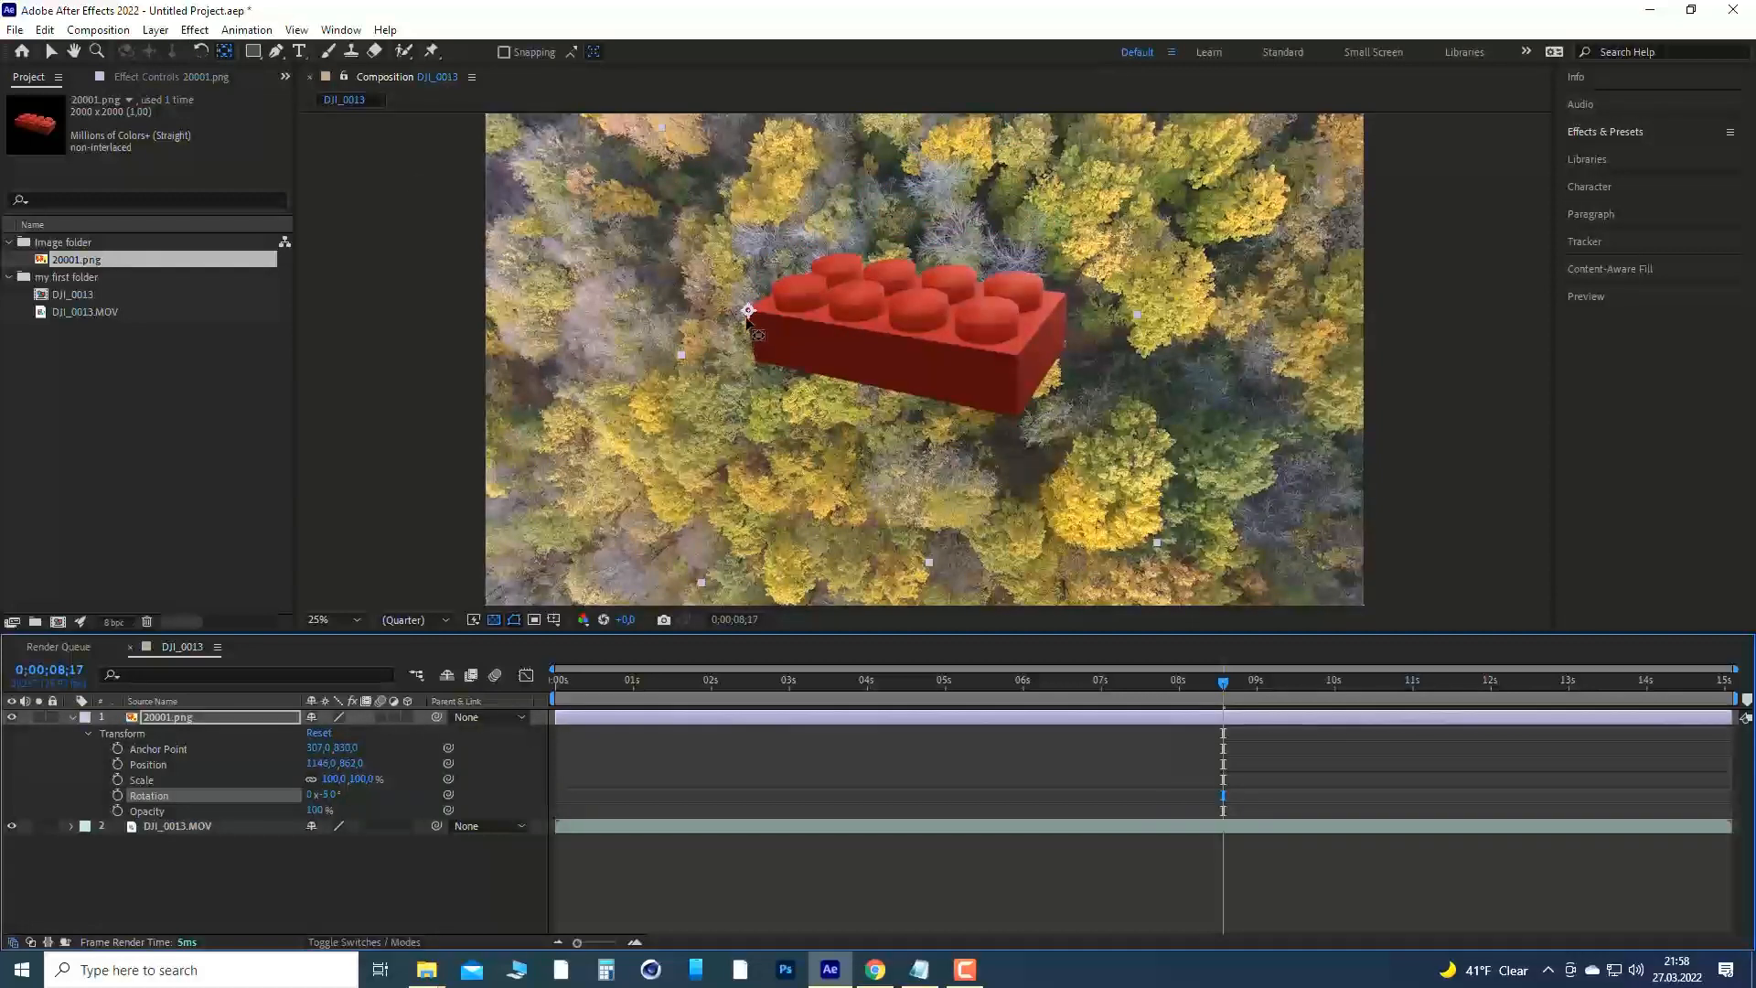
Move the anchor point to the middle of the brick's top front edge and rotate the image to -57°.
drag(748, 315, 900, 310)
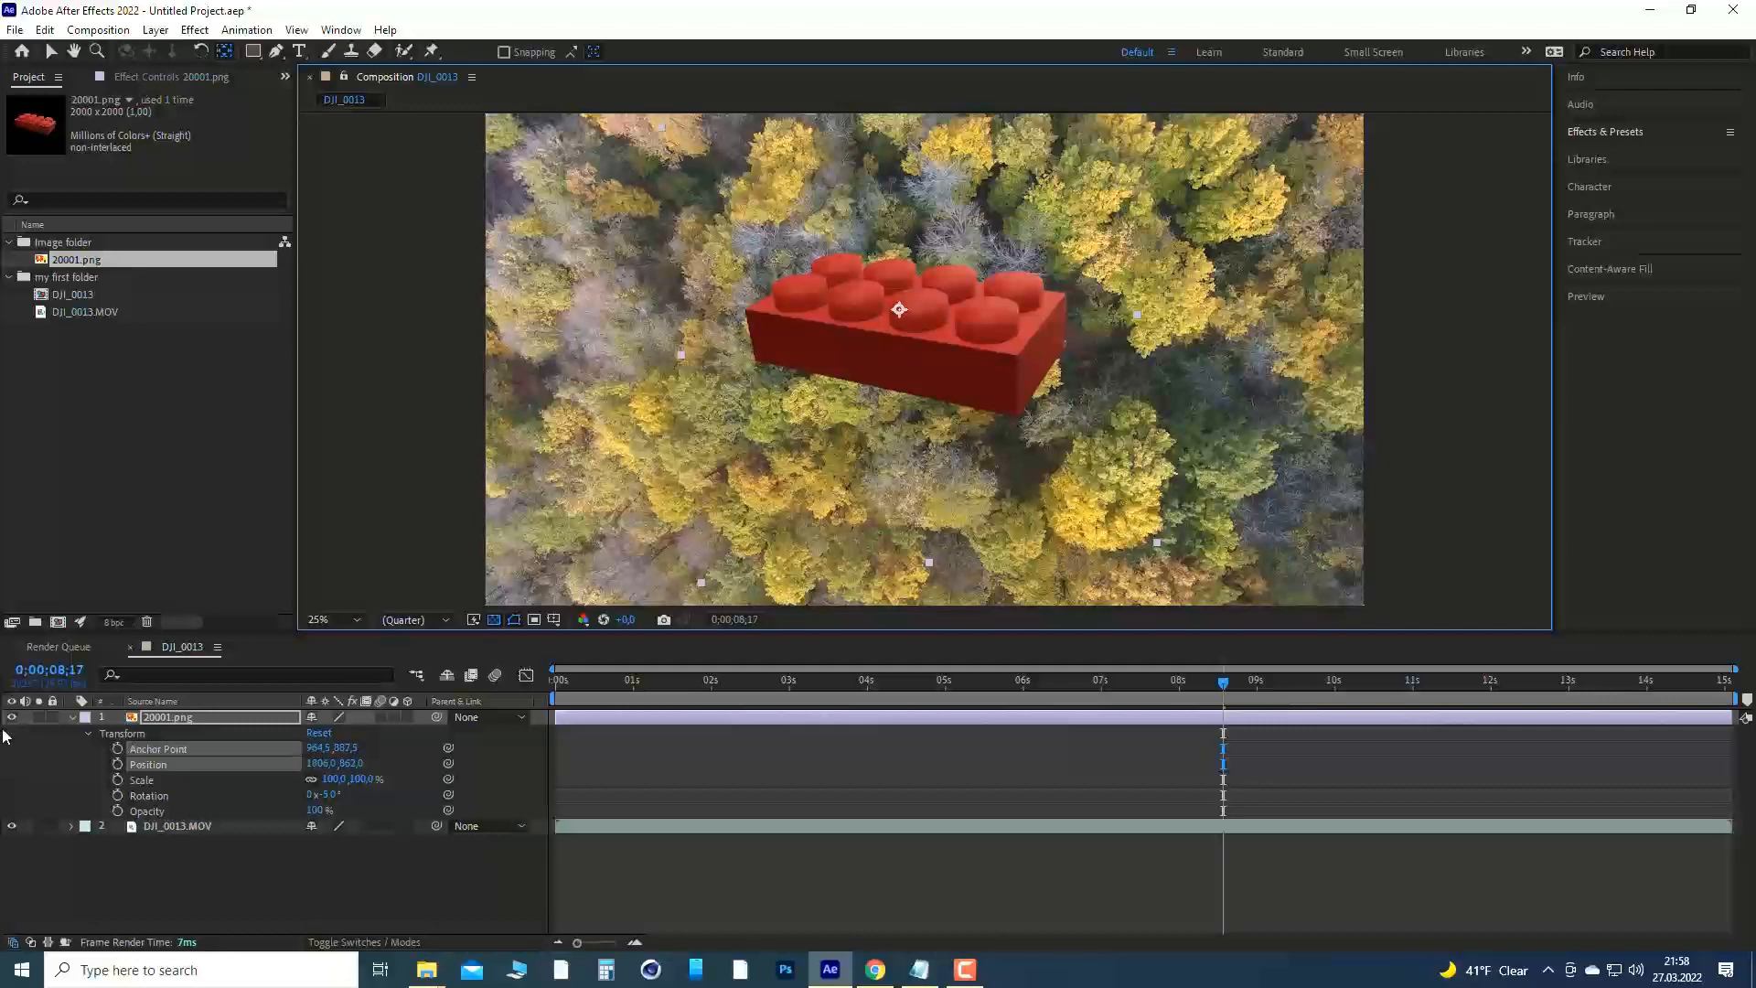
drag(326, 795, 282, 802)
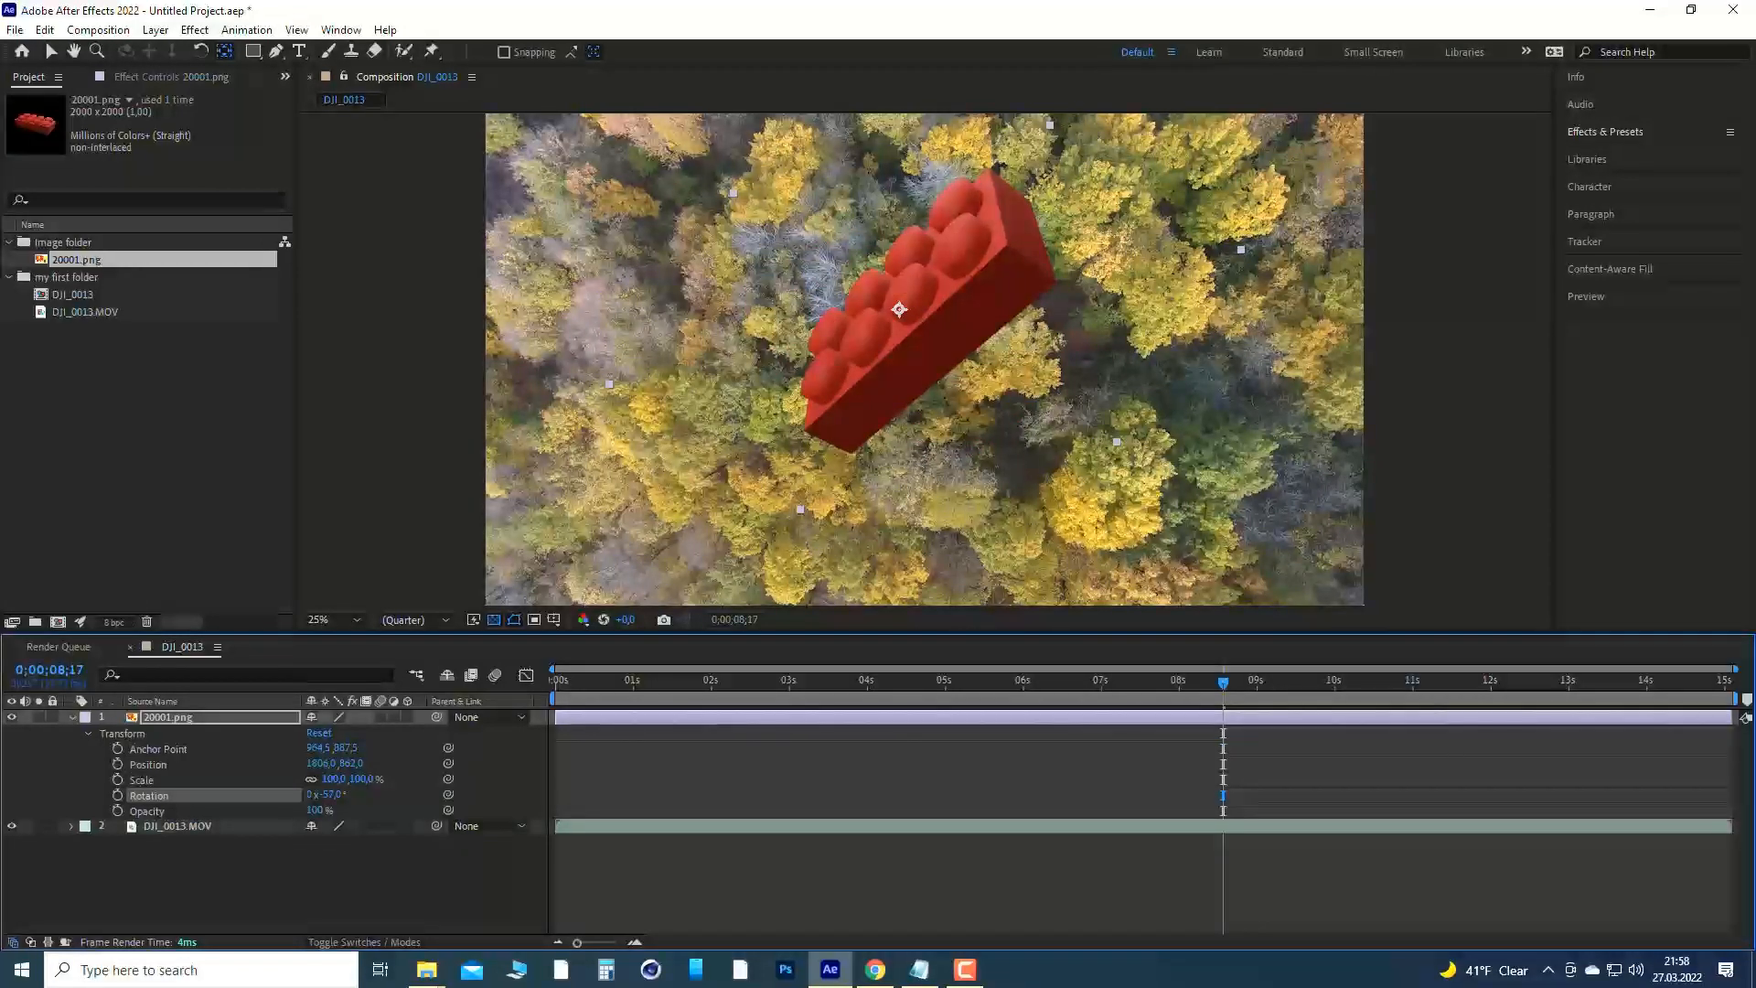
key(F10)
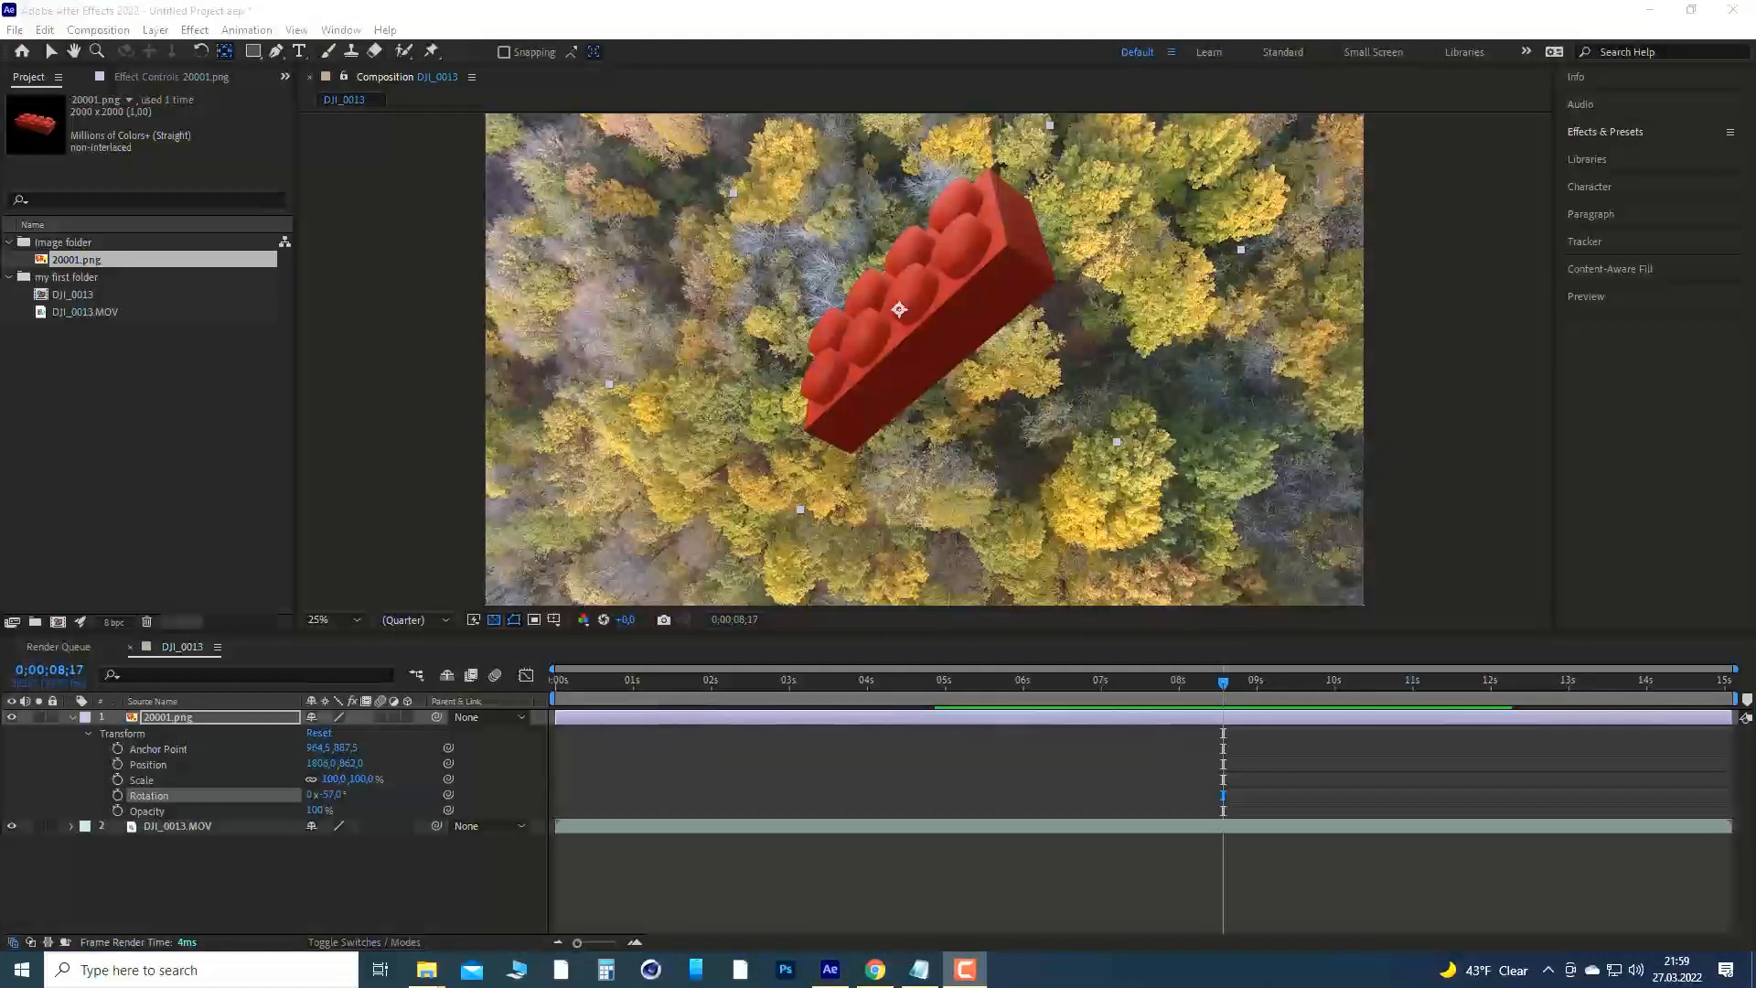
Reset all transform properties of the brick image layer and collapse its property list.
click(321, 732)
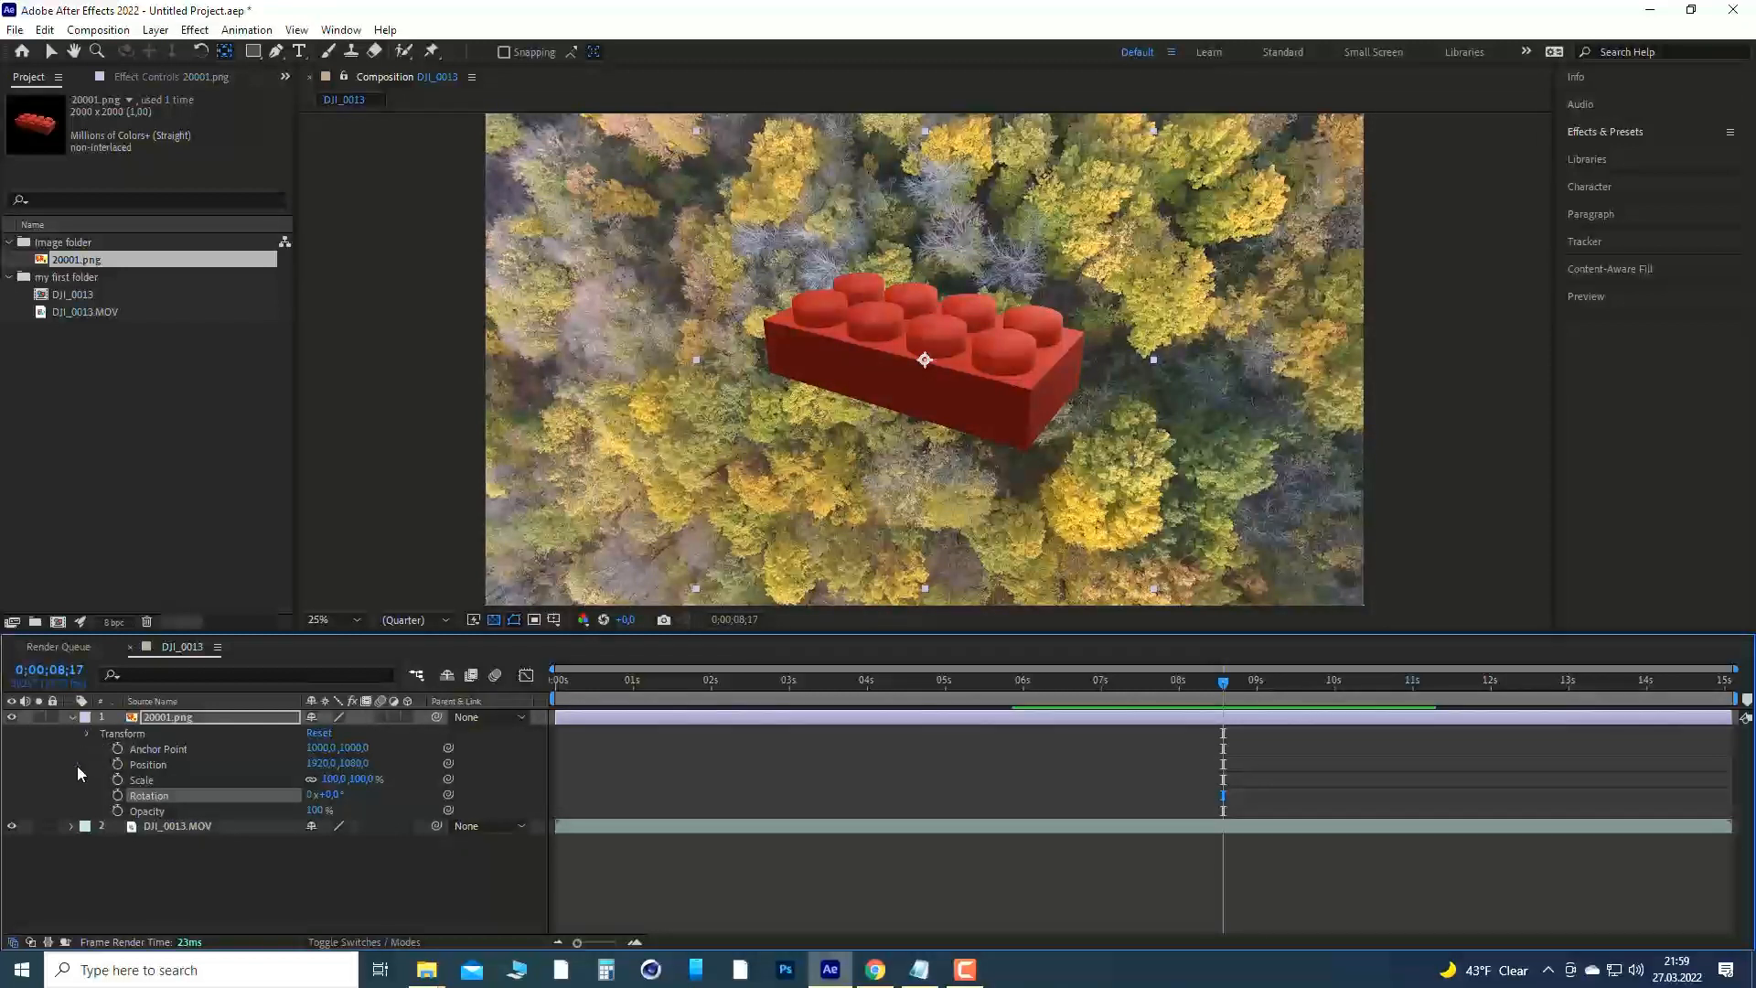
click(89, 733)
click(72, 718)
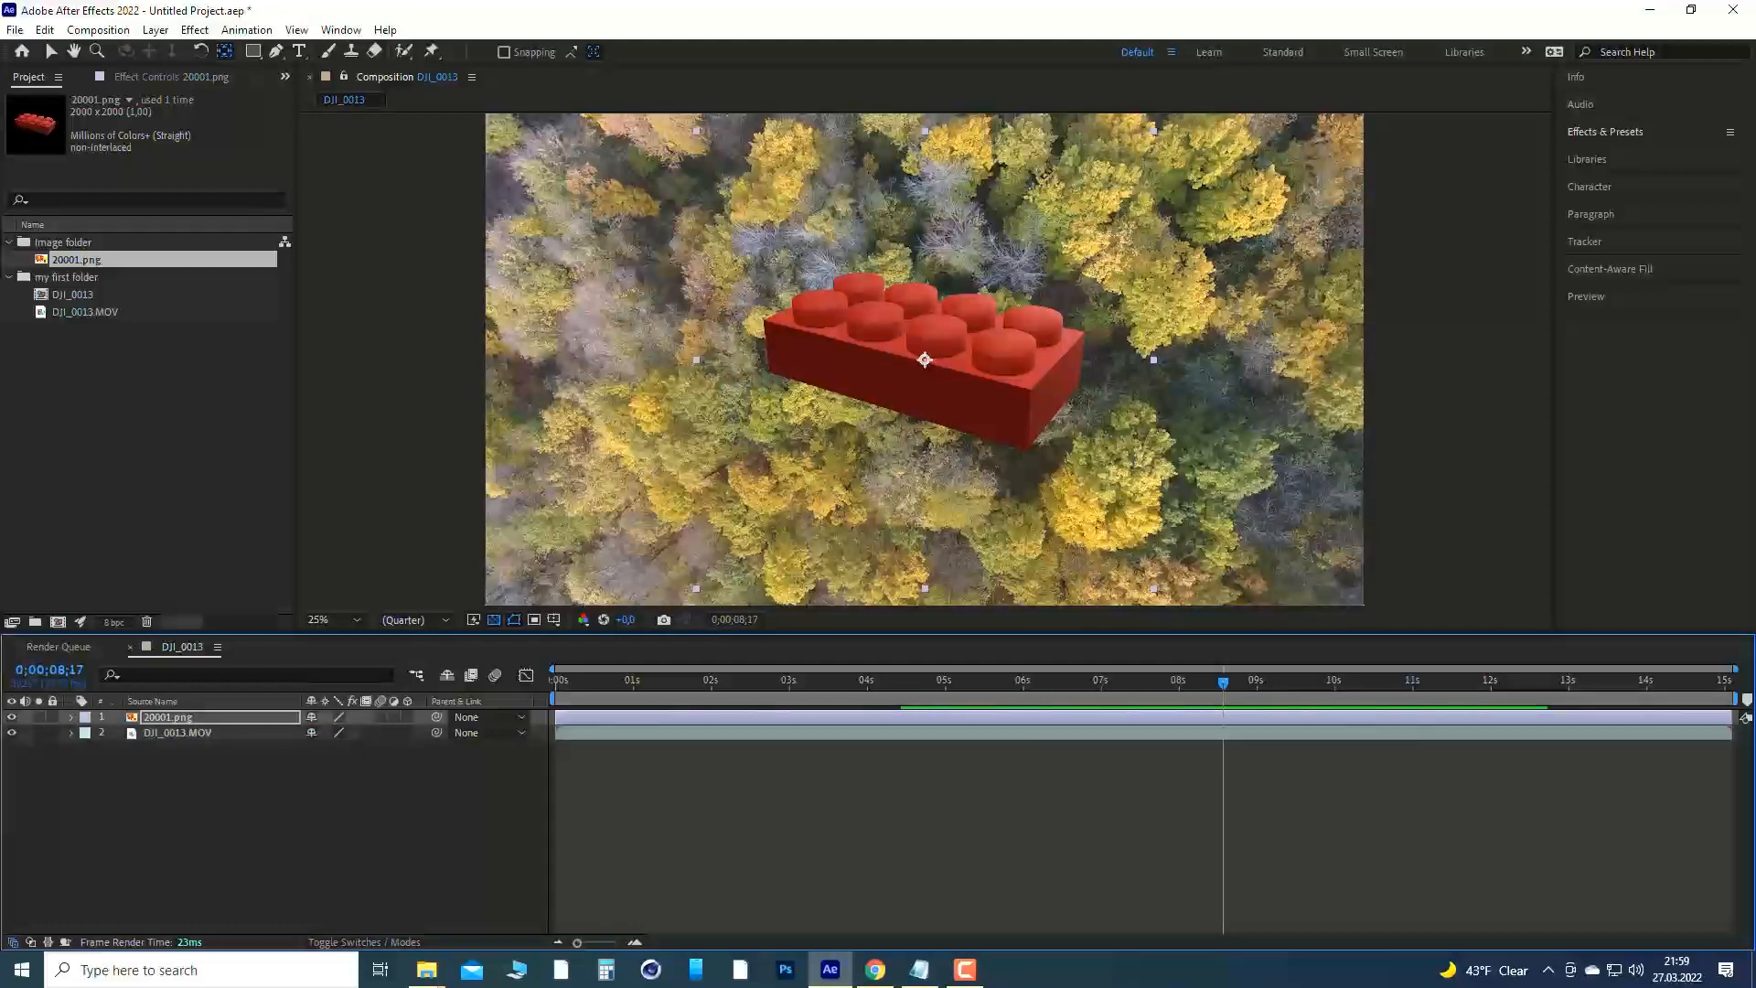